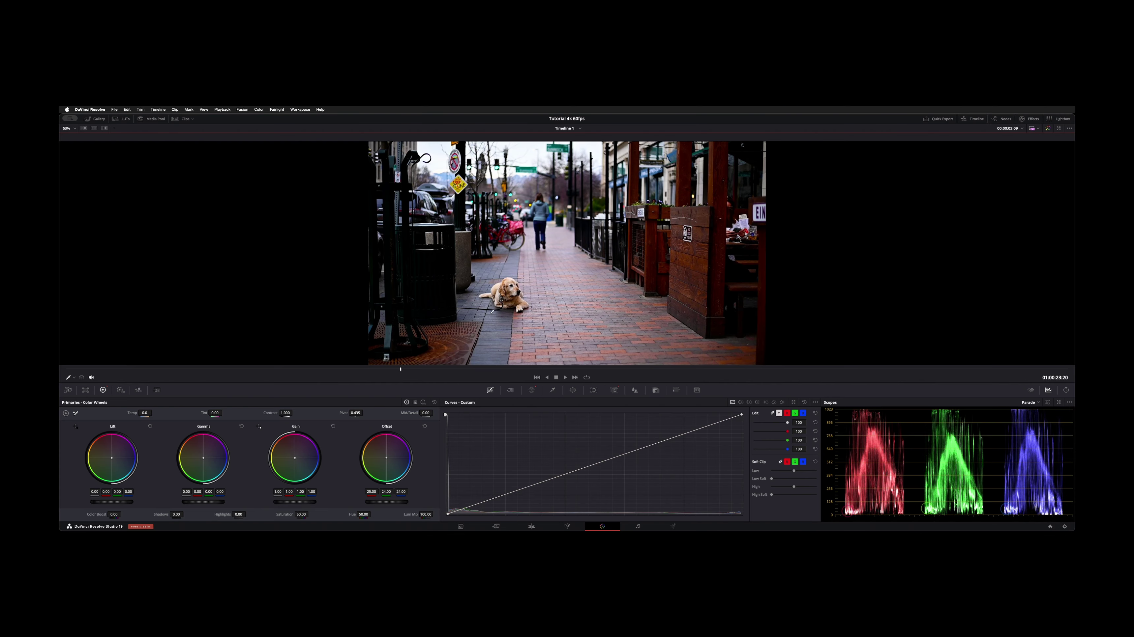
Track the walking woman's Magic Mask forward to the clip end, then return to 01:00:22:31
click(615, 391)
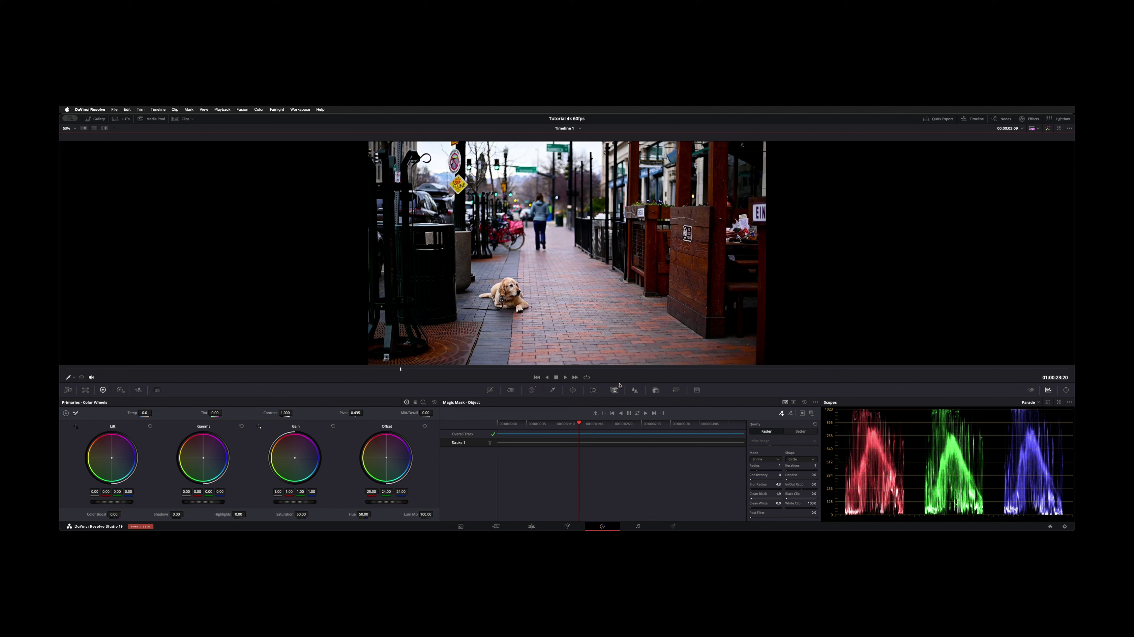
click(655, 414)
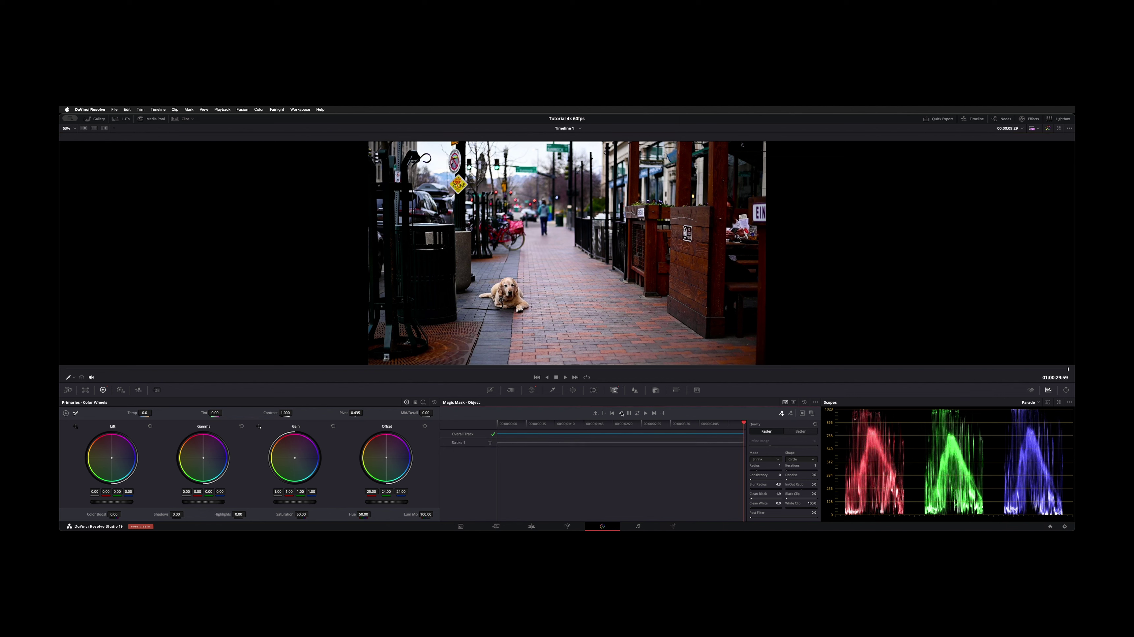
click(596, 413)
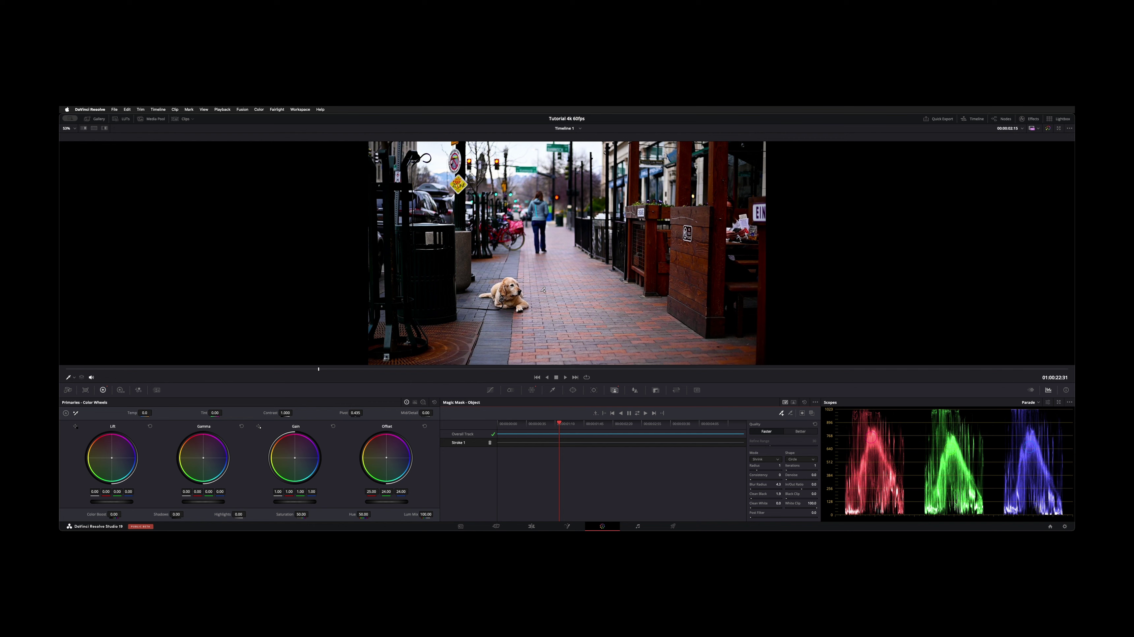
Zoom in to inspect the mask overlay on the woman, then bypass grades and fit the frame
scroll(543, 279, up, 5)
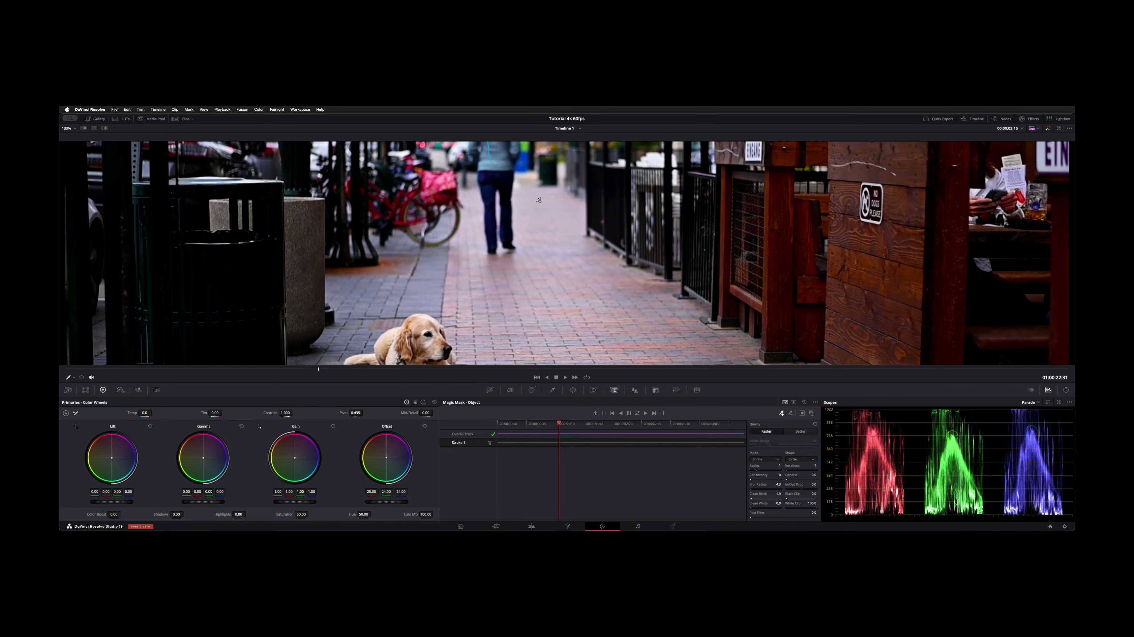
scroll(539, 200, up, 5)
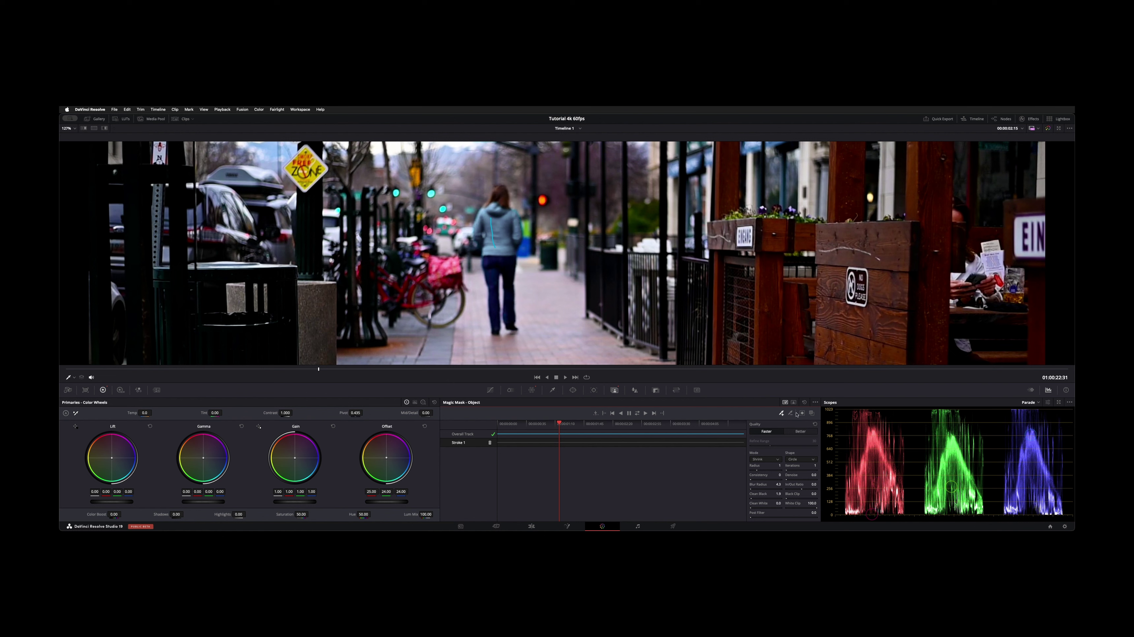
click(811, 414)
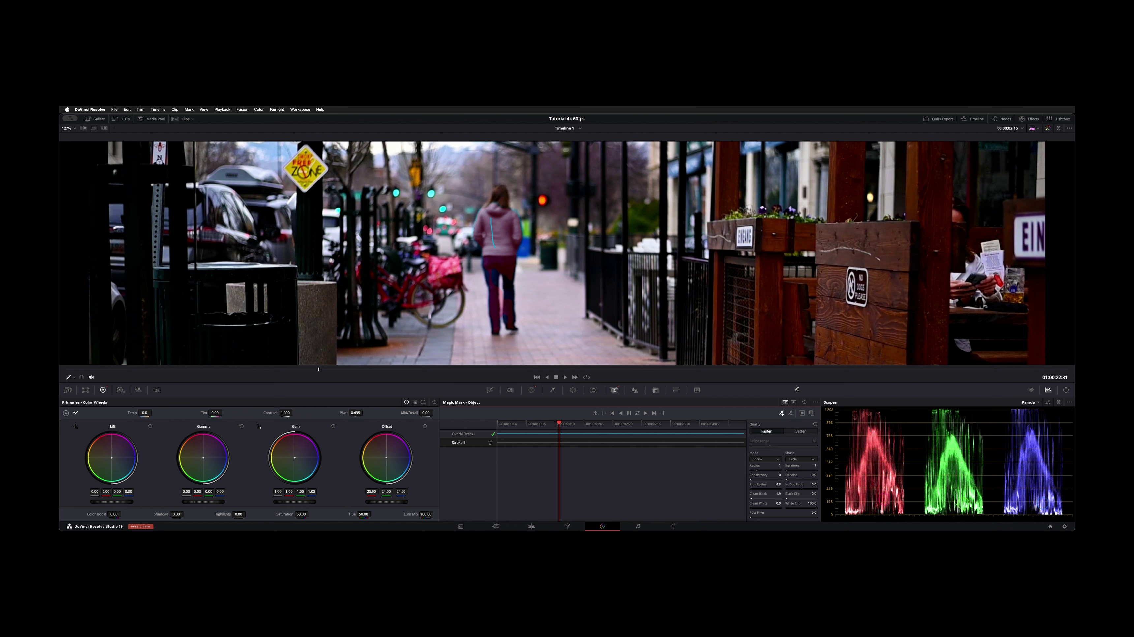
key(shift+h)
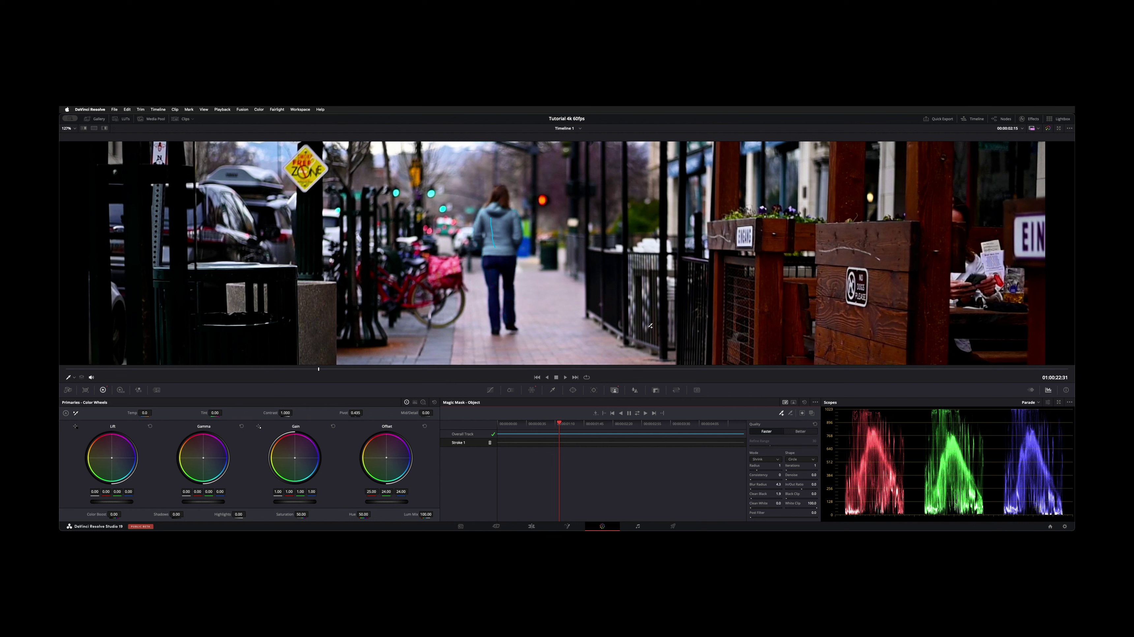
key(shift+d)
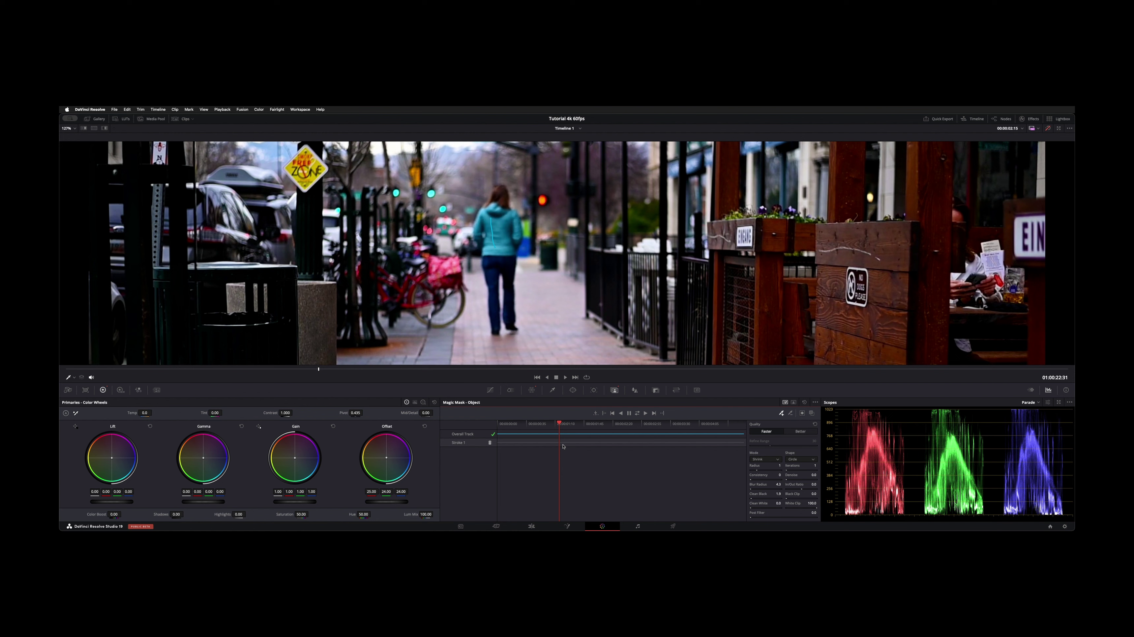
key(shift+z)
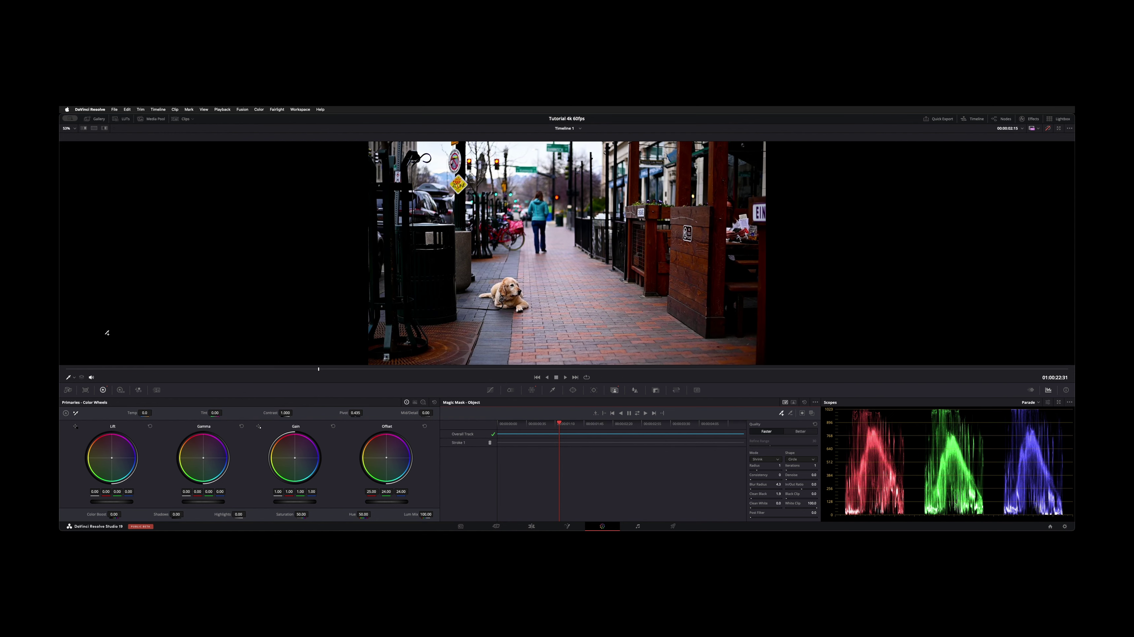
Play the clip backward and forward to review the woman's mask tracking, then stop
key(j)
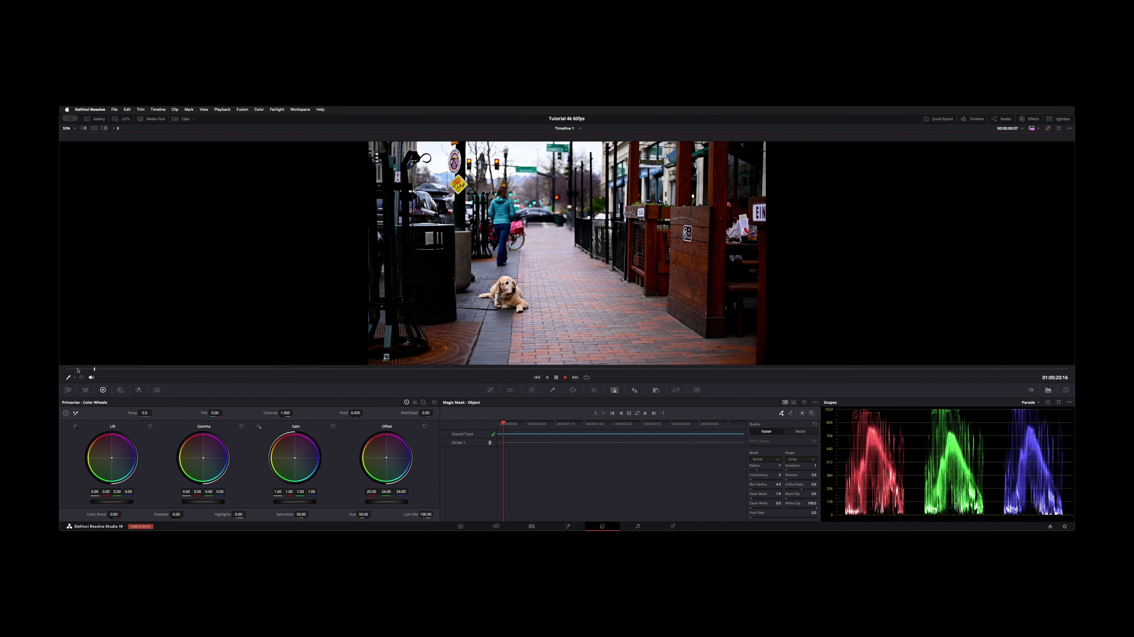
key(l)
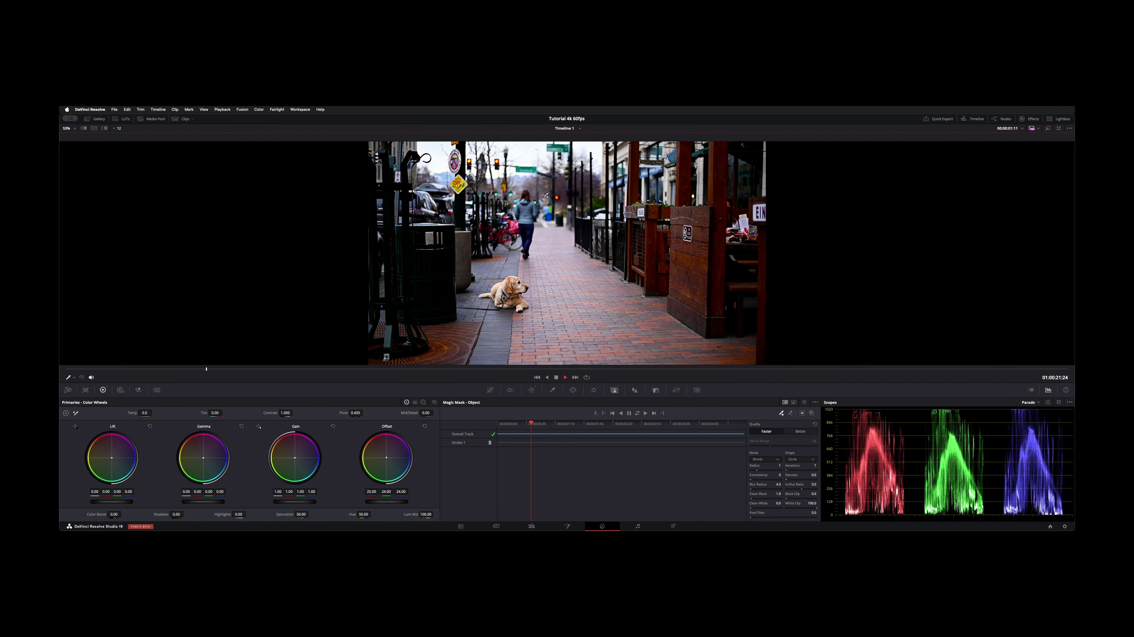
key(k)
scroll(546, 204, up, 2)
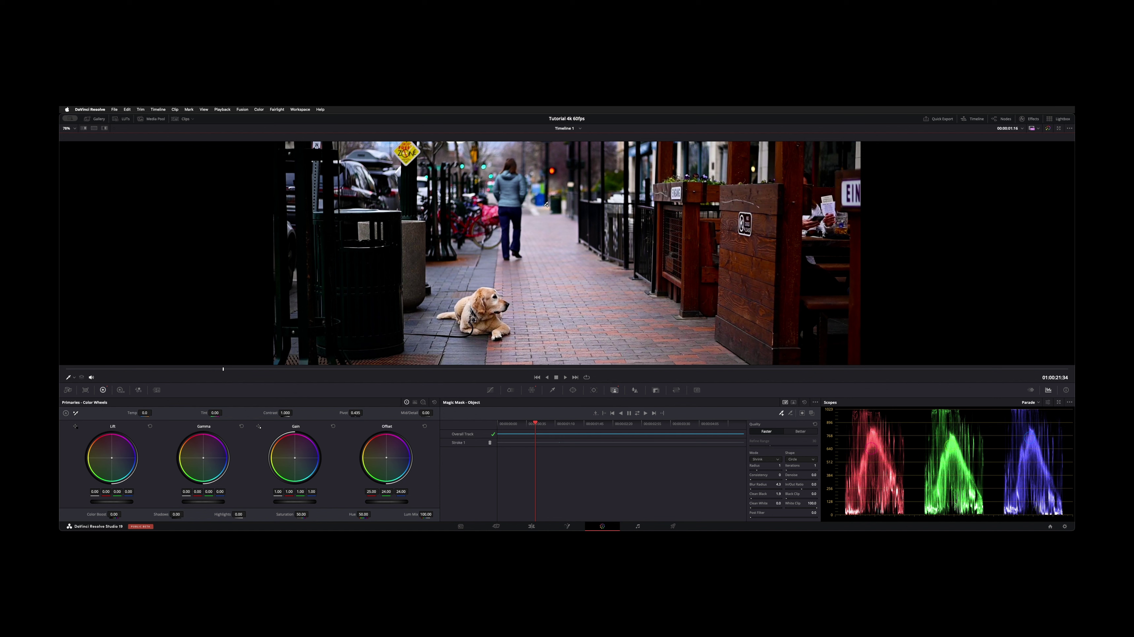
scroll(520, 189, down, 4)
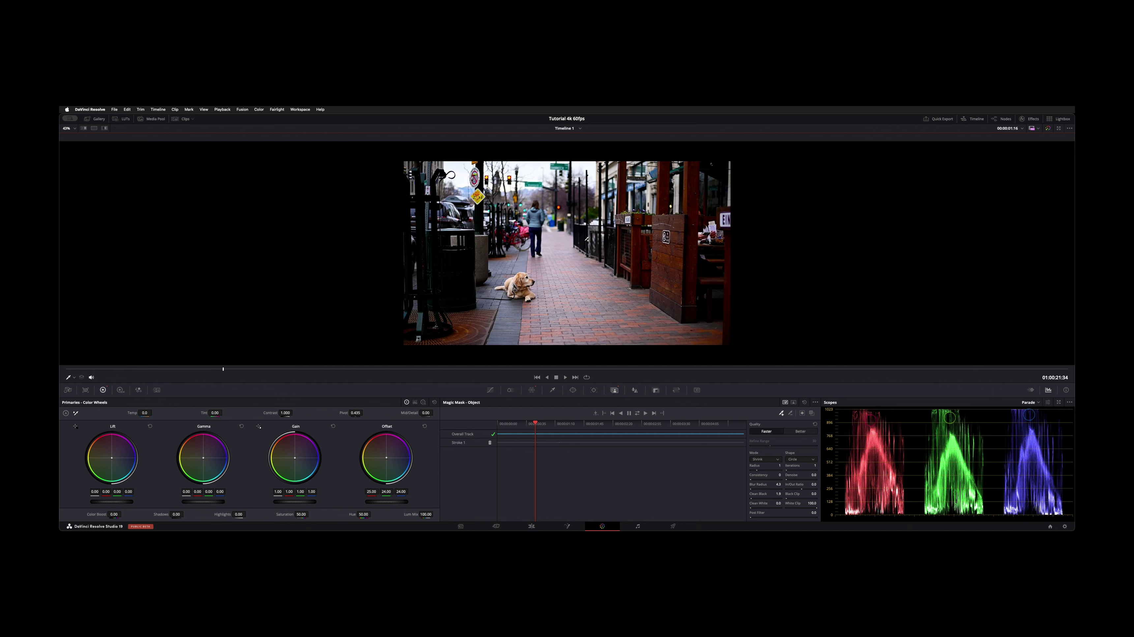
scroll(573, 246, up, 2)
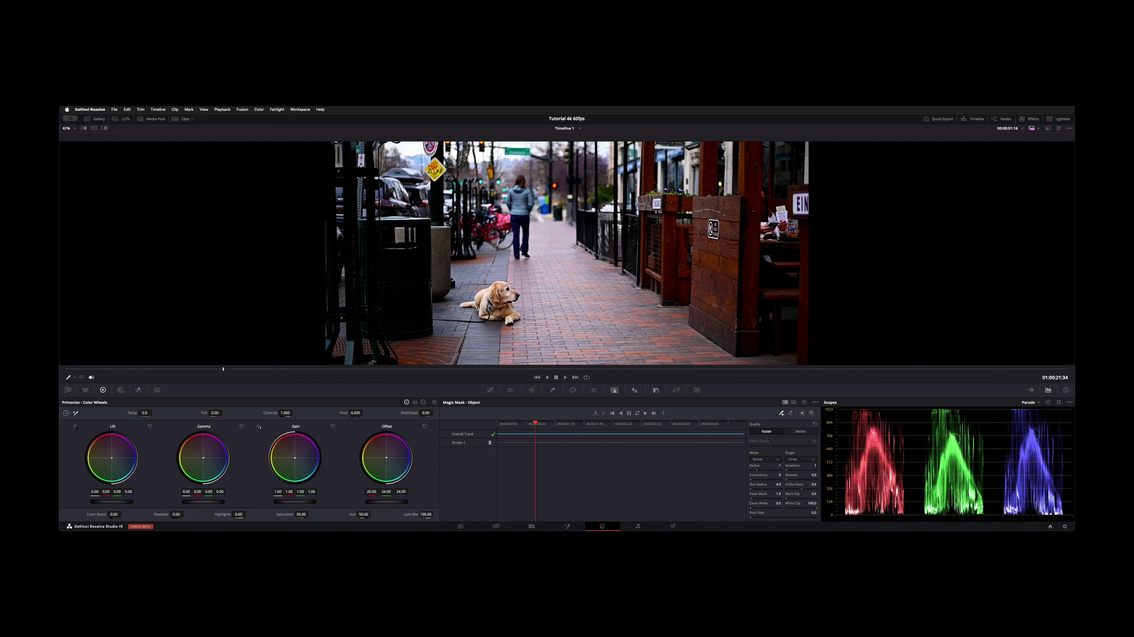
scroll(574, 246, down, 2)
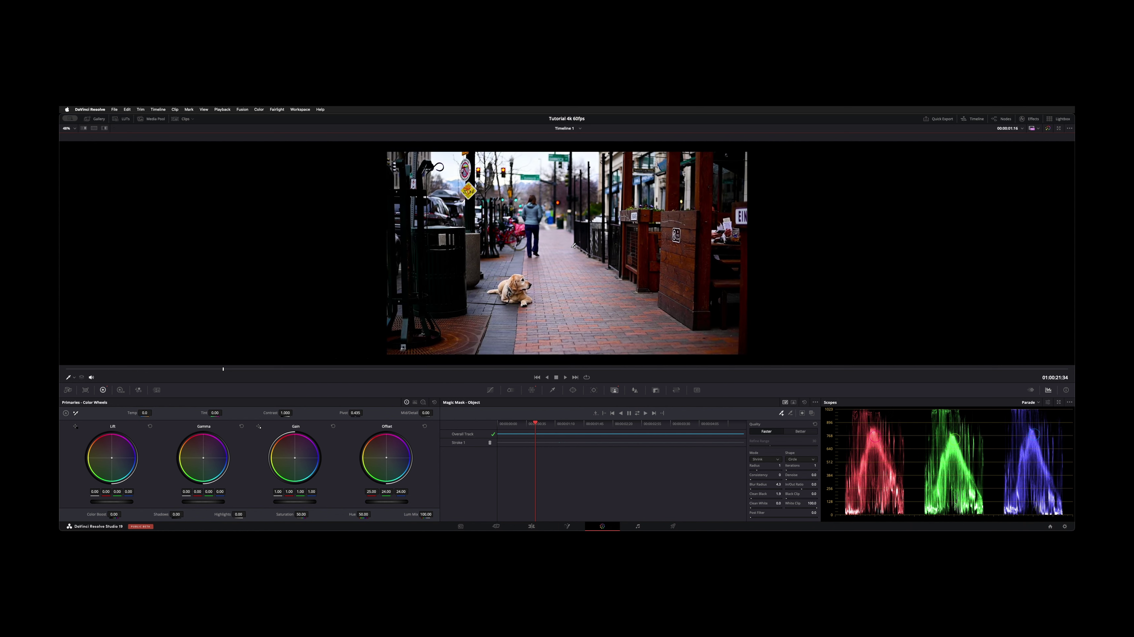
scroll(596, 226, up, 2)
scroll(597, 225, down, 1)
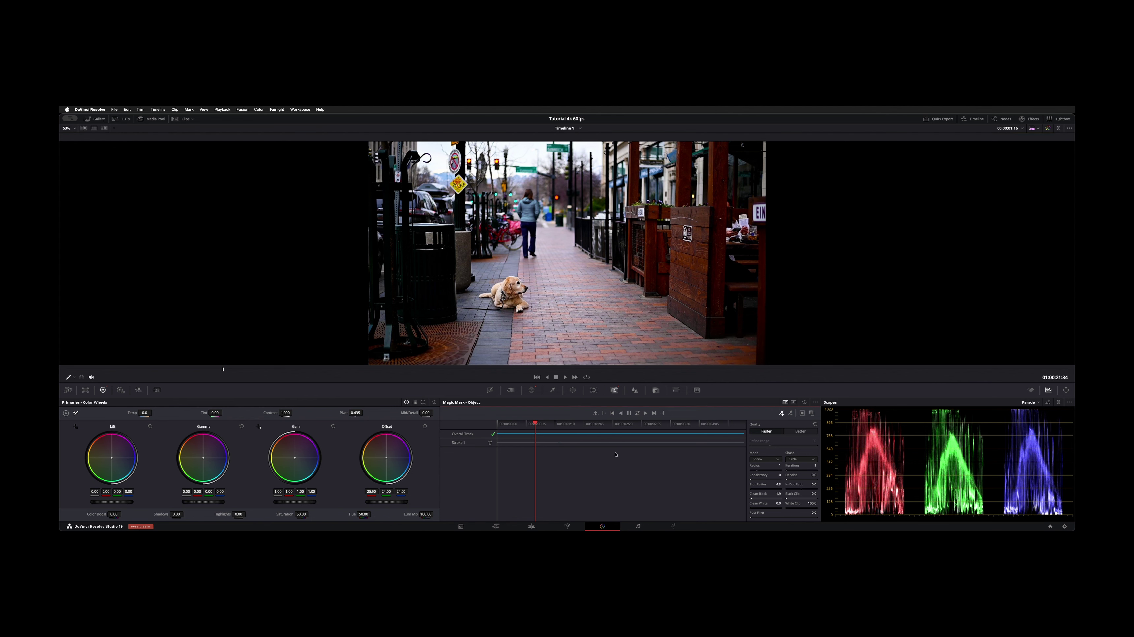
Open the Color Warper, select all mesh points and switch to the Draw tool
click(532, 391)
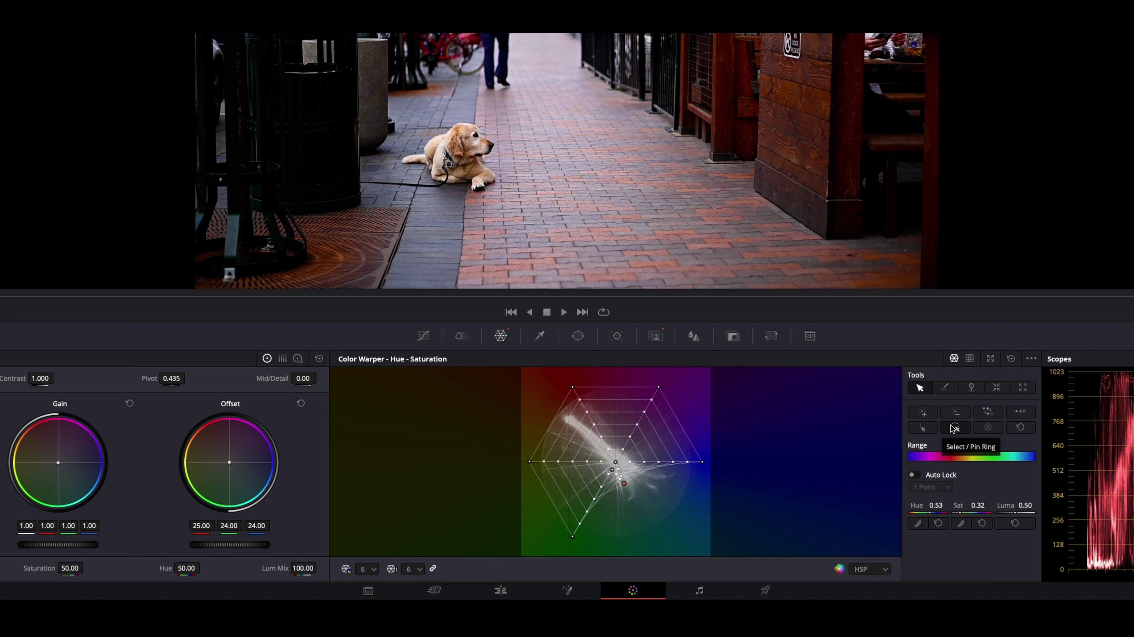
click(982, 428)
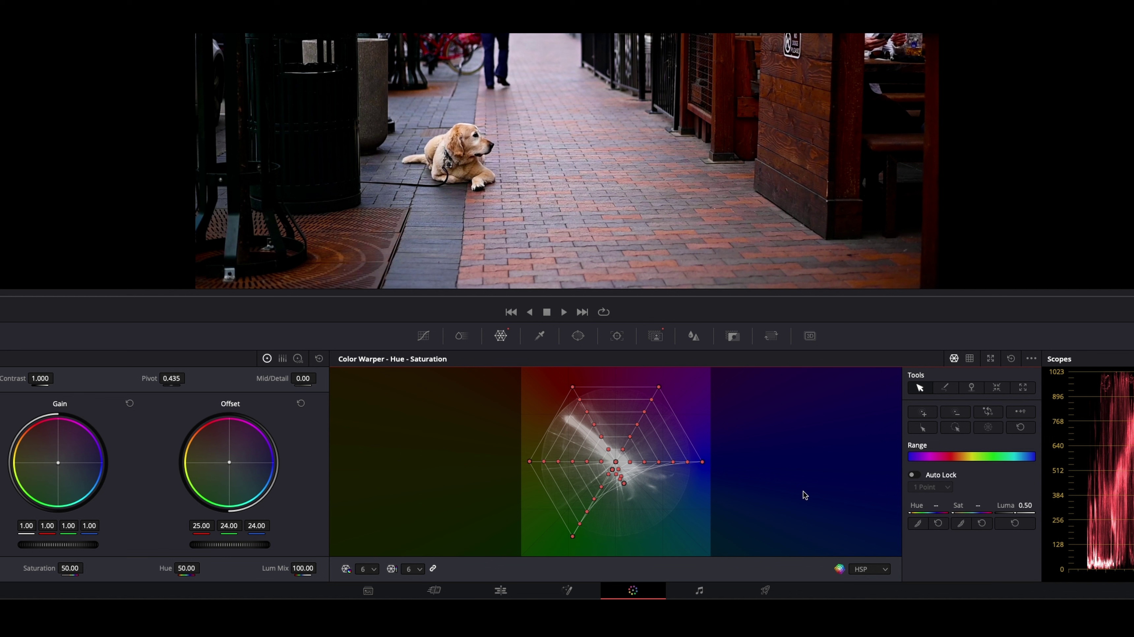
click(945, 388)
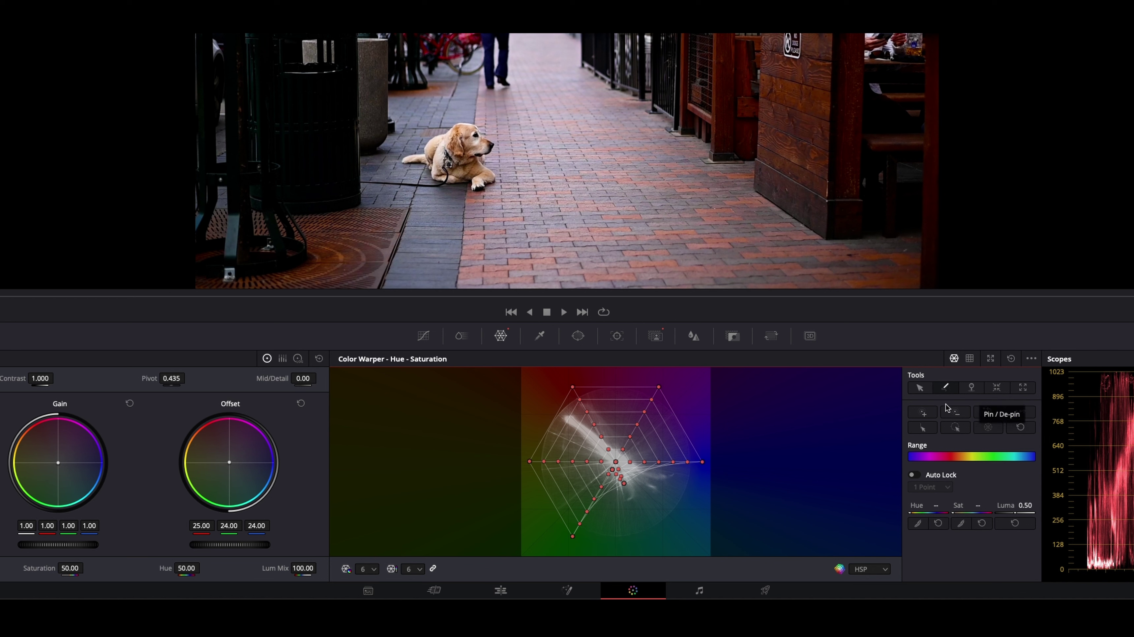
click(919, 388)
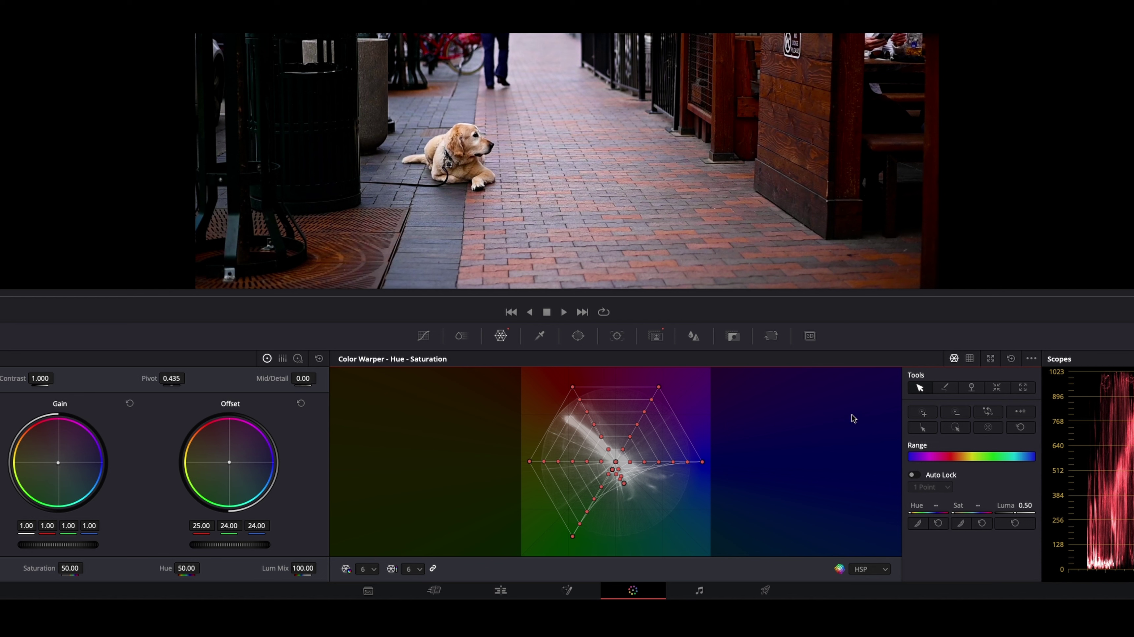
click(946, 388)
Pull the hue-saturation mesh downward with a warp stroke, then marquee-select four row points
drag(621, 504, 651, 486)
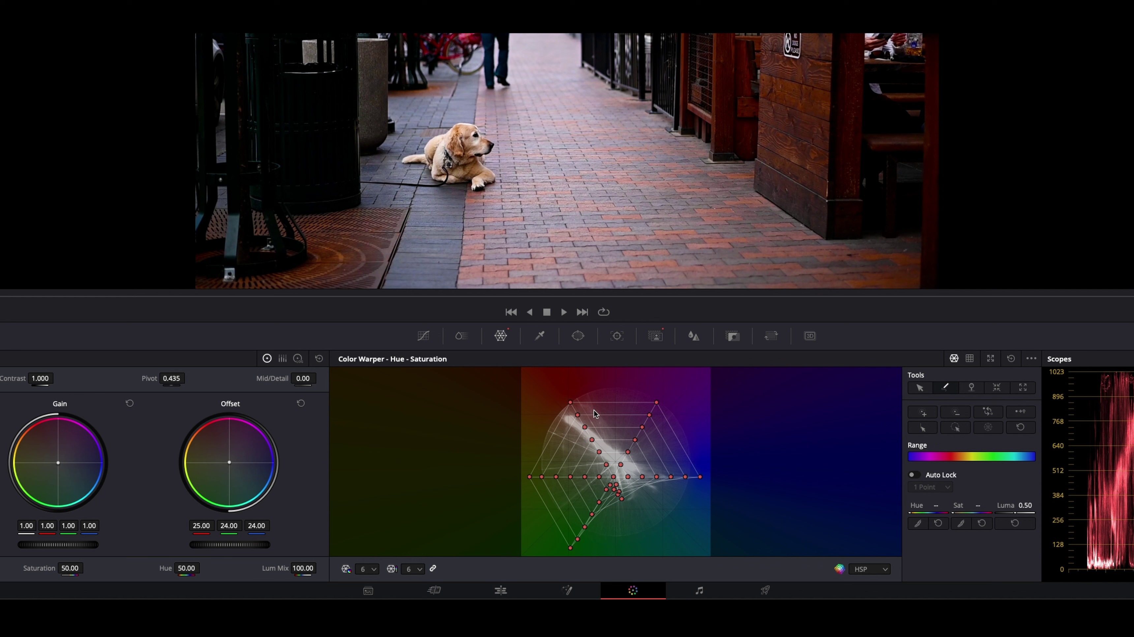
click(621, 465)
click(920, 388)
drag(698, 525, 665, 450)
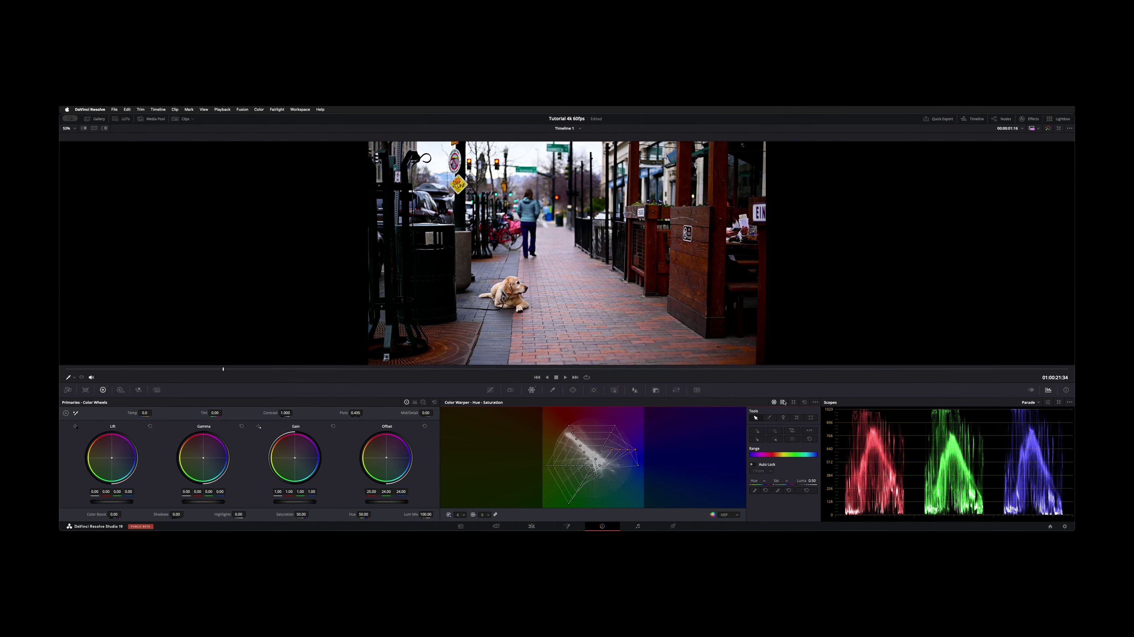
click(969, 359)
click(783, 402)
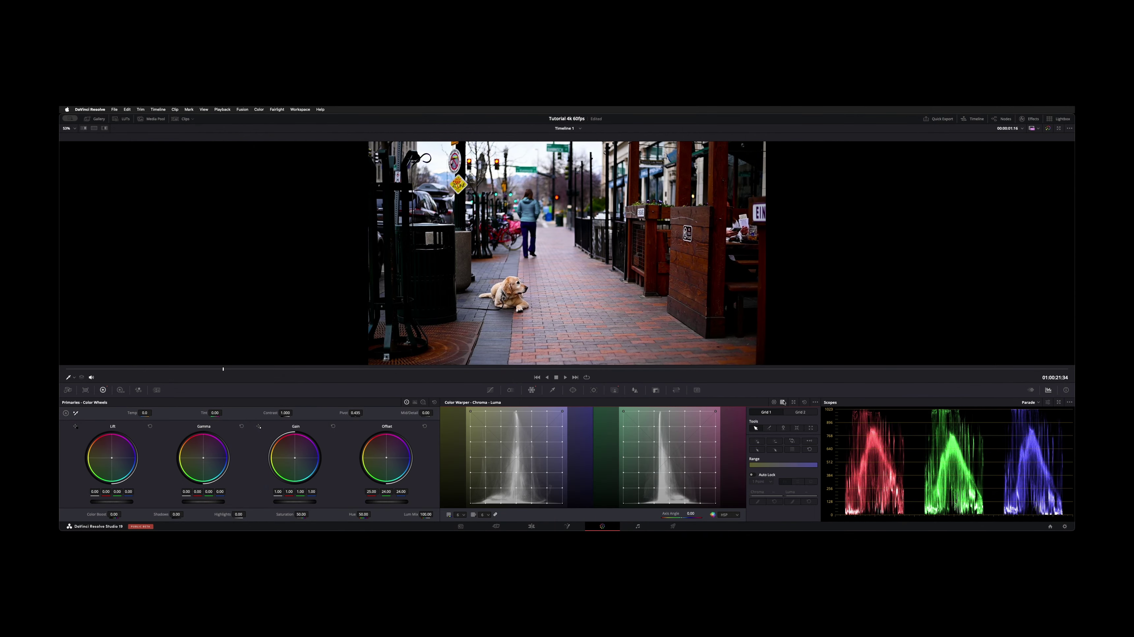
click(775, 402)
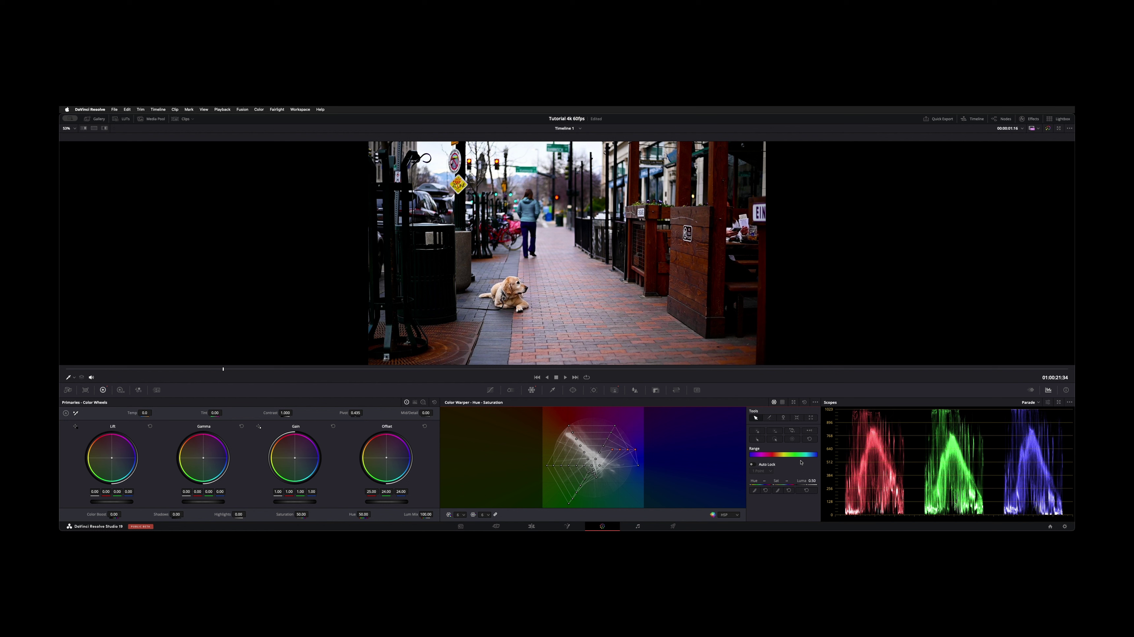
click(737, 515)
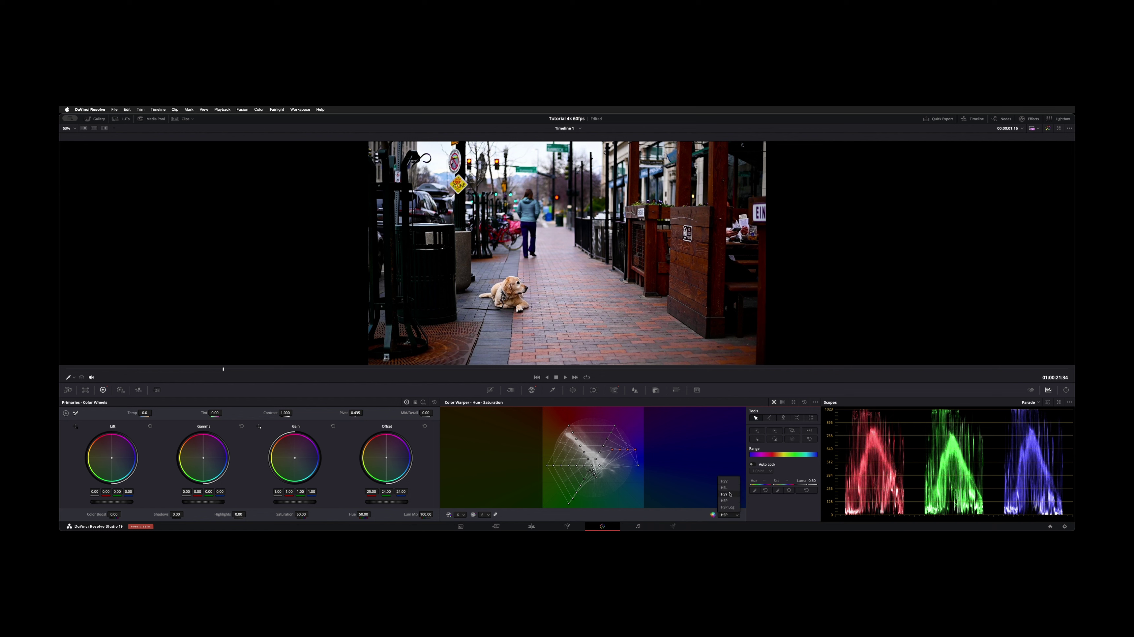
click(777, 509)
click(464, 516)
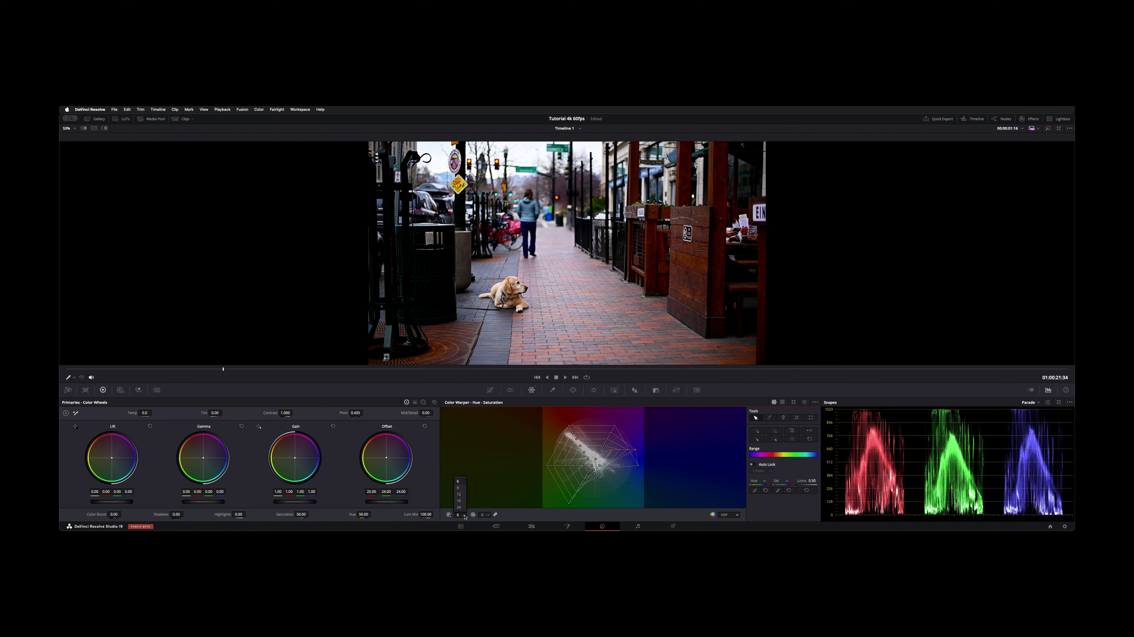
click(503, 516)
click(177, 369)
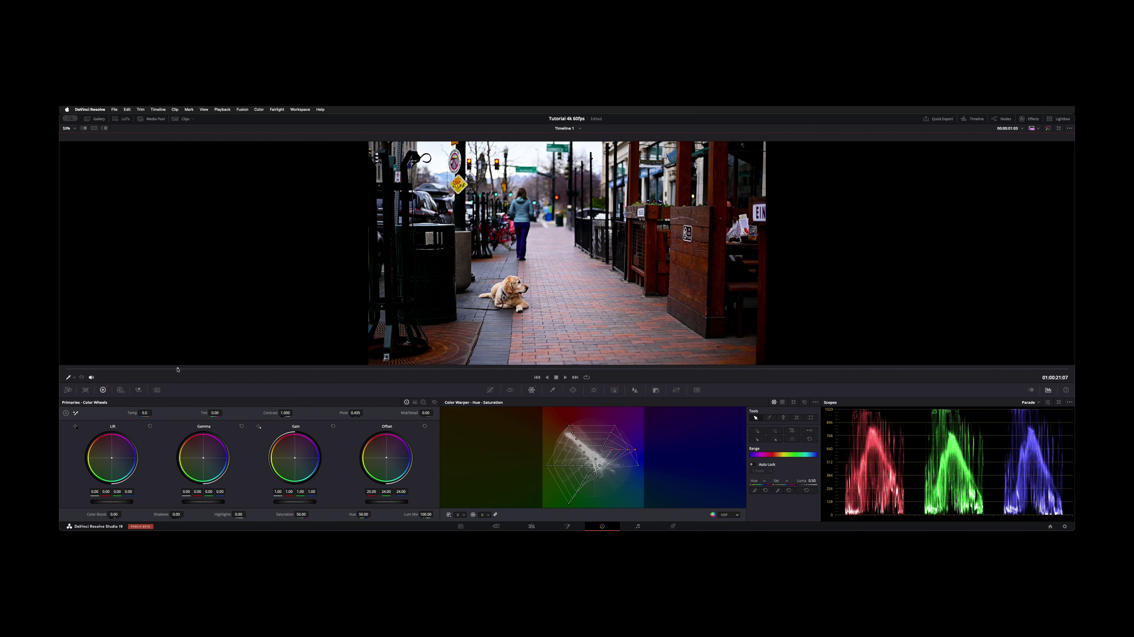
click(184, 121)
click(76, 361)
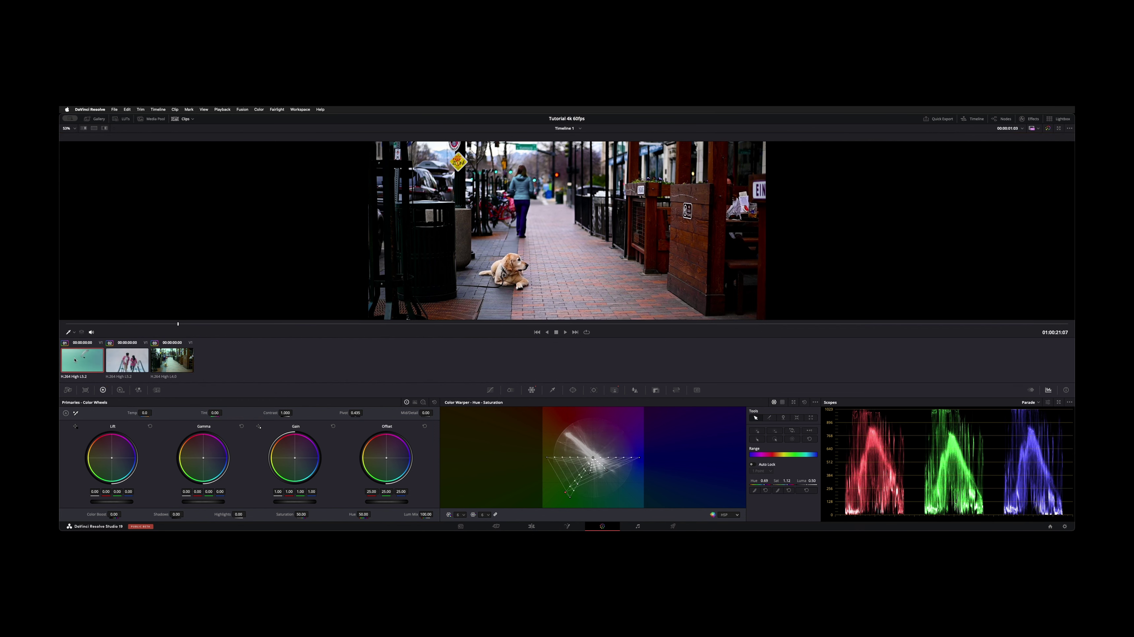
key(space)
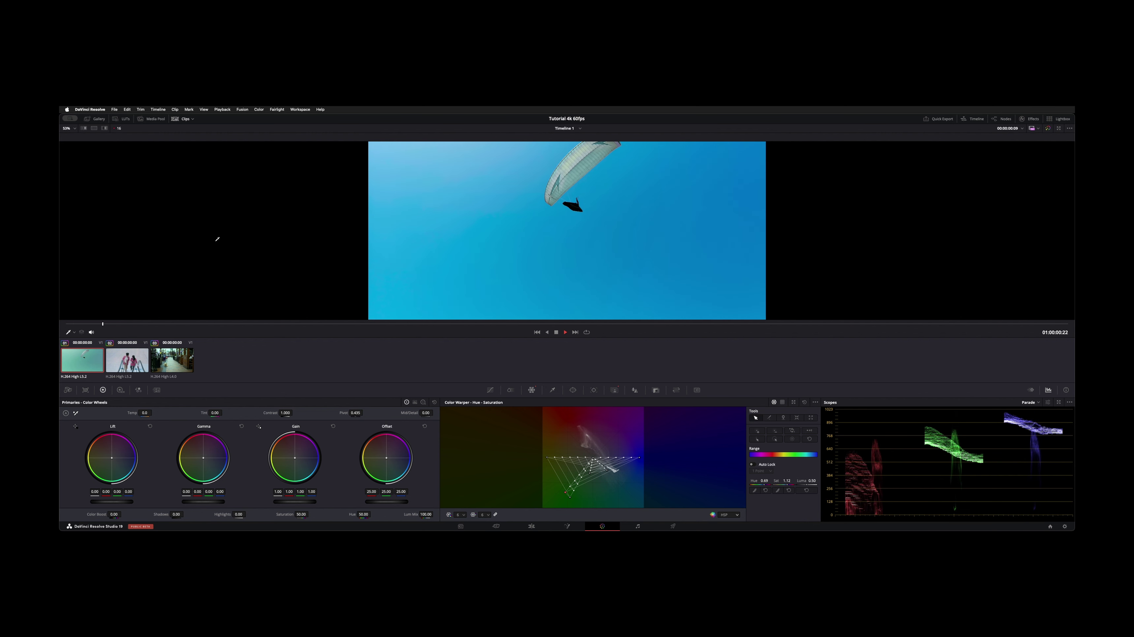
key(space)
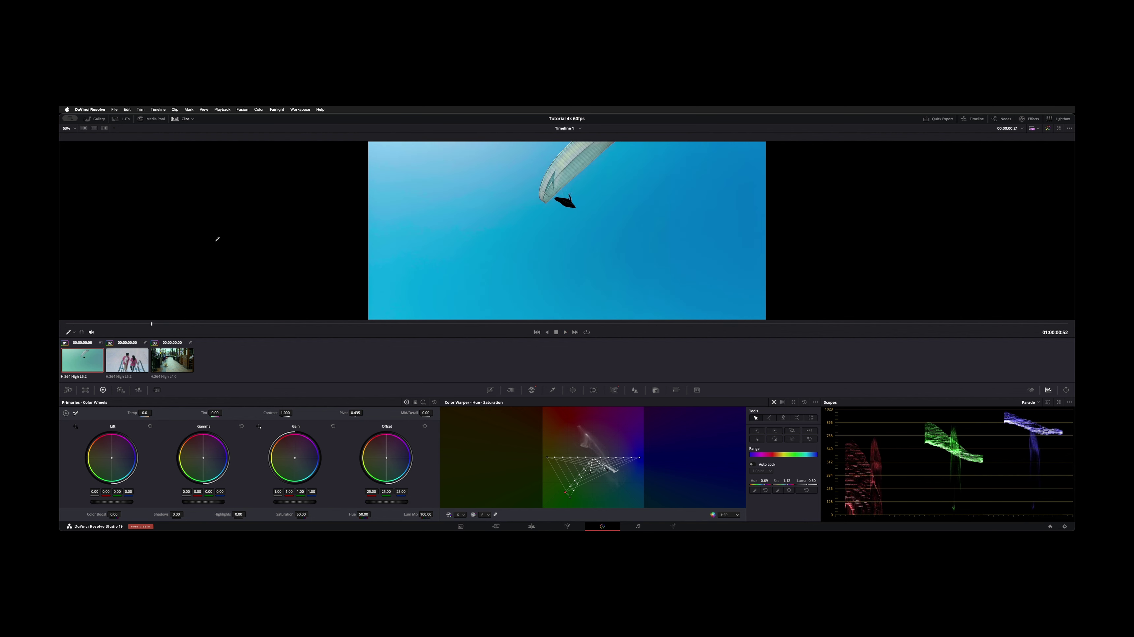
key(shift+d)
scroll(438, 219, up, 1)
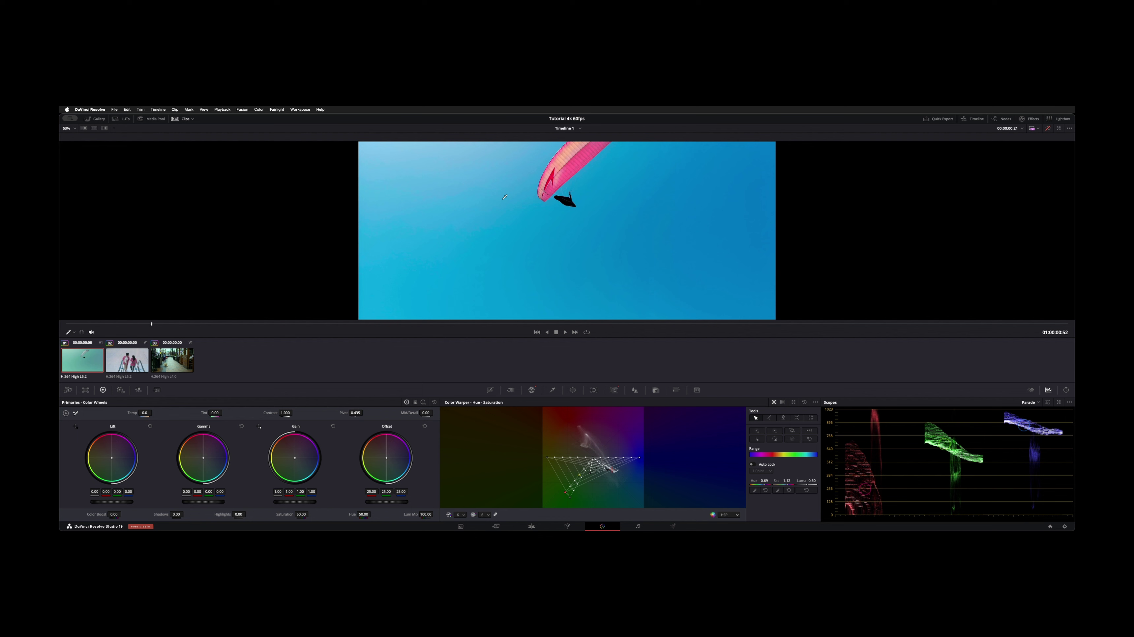
scroll(505, 197, down, 3)
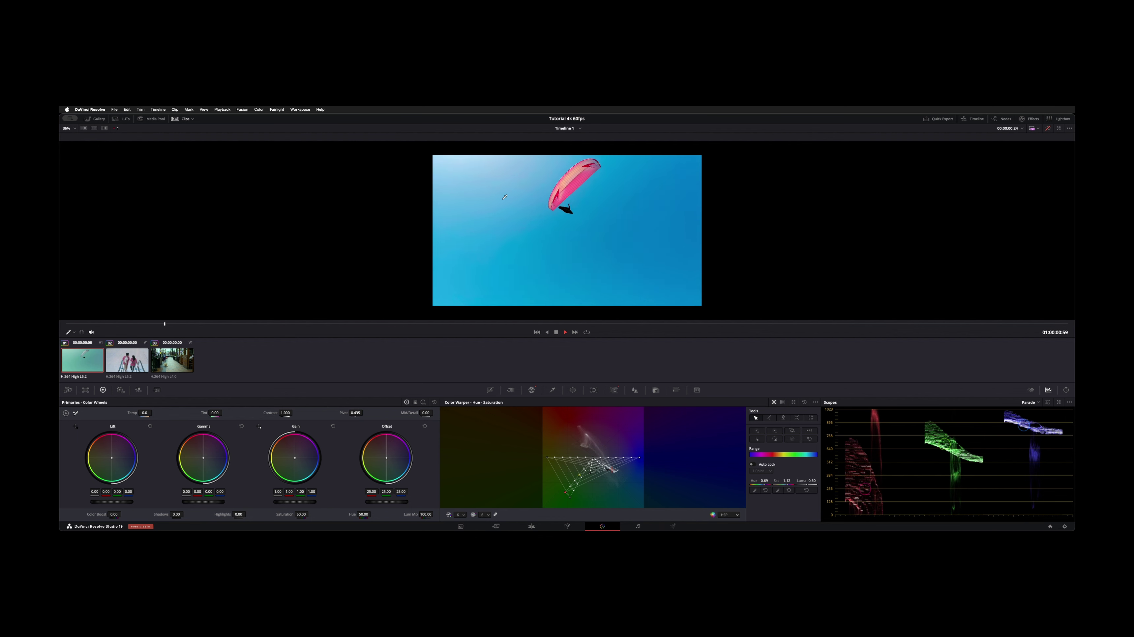
key(space)
key(shift+d)
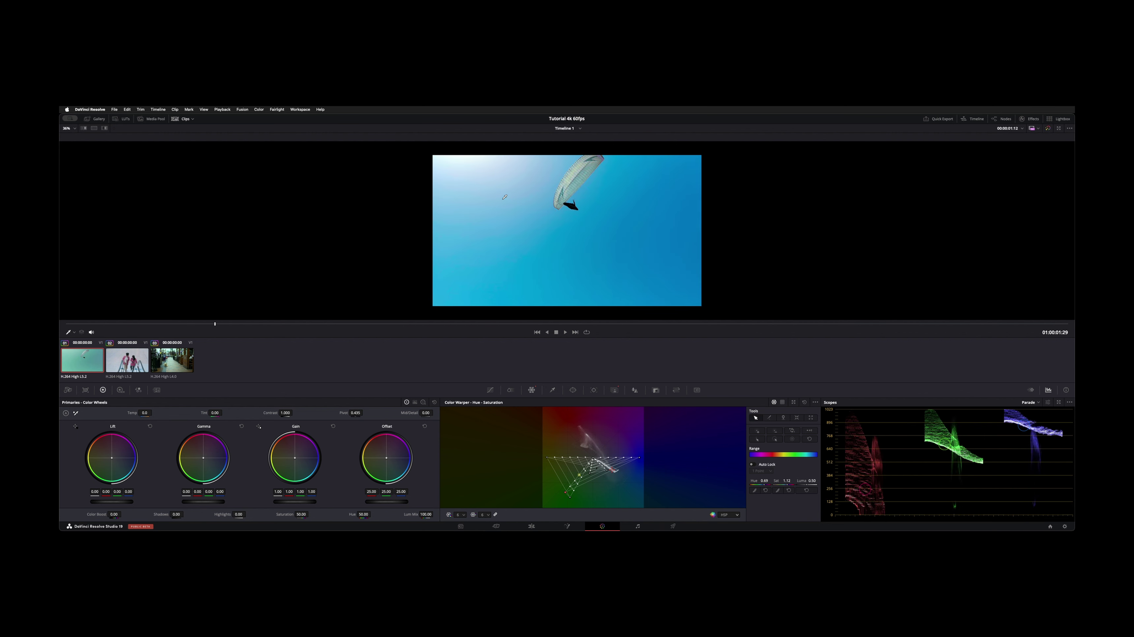
Jump to the clip's start and view the canopy in its original pink
click(615, 391)
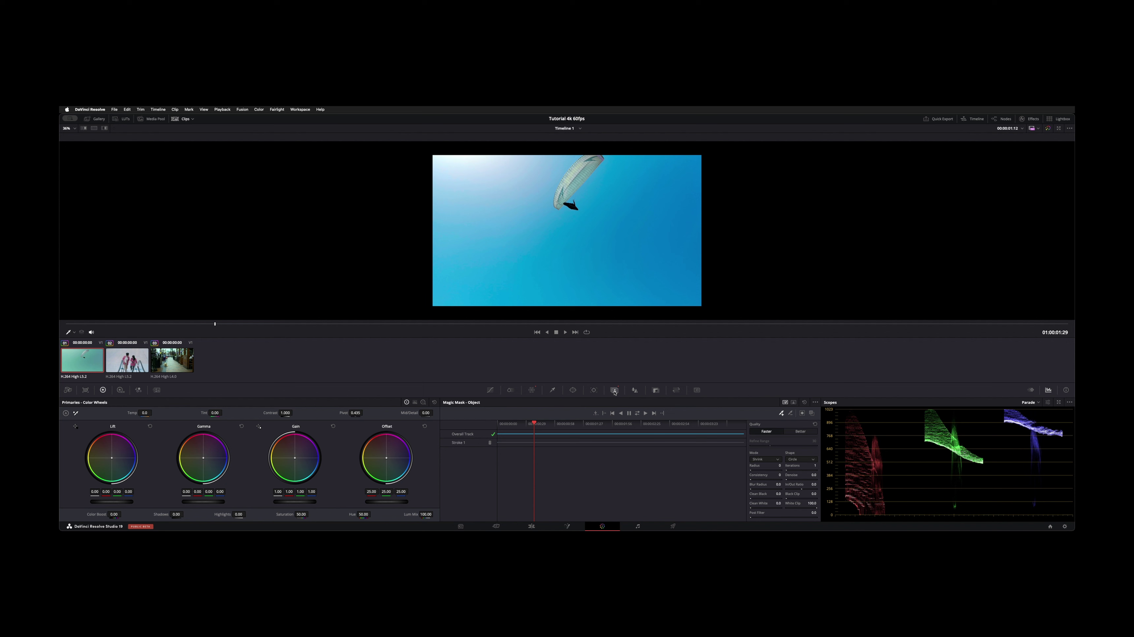
click(605, 414)
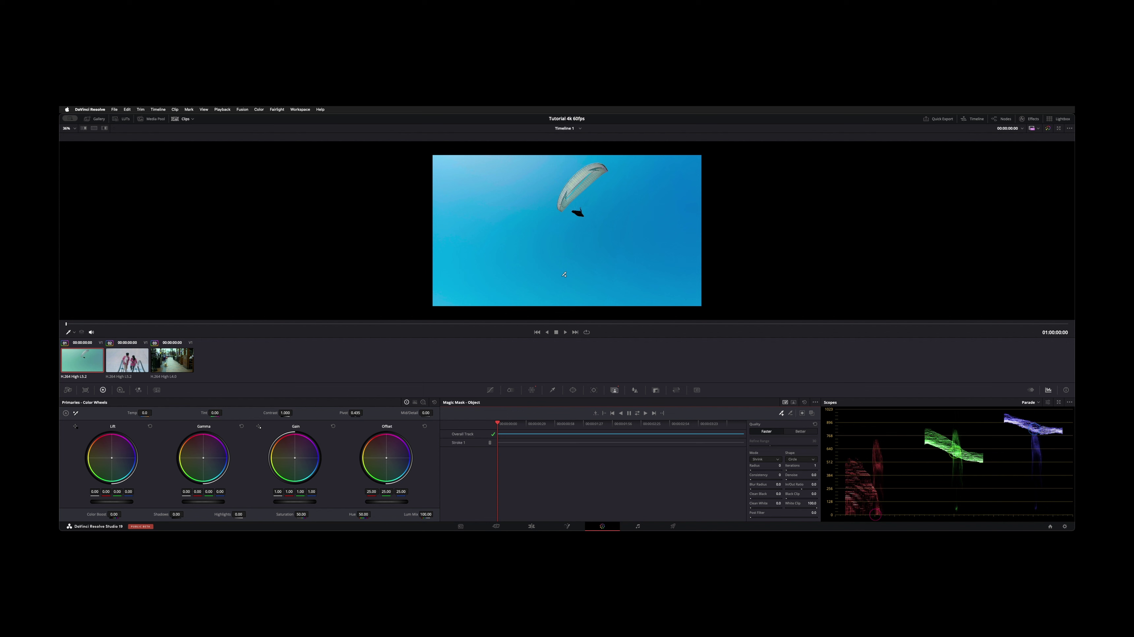
key(shift+h)
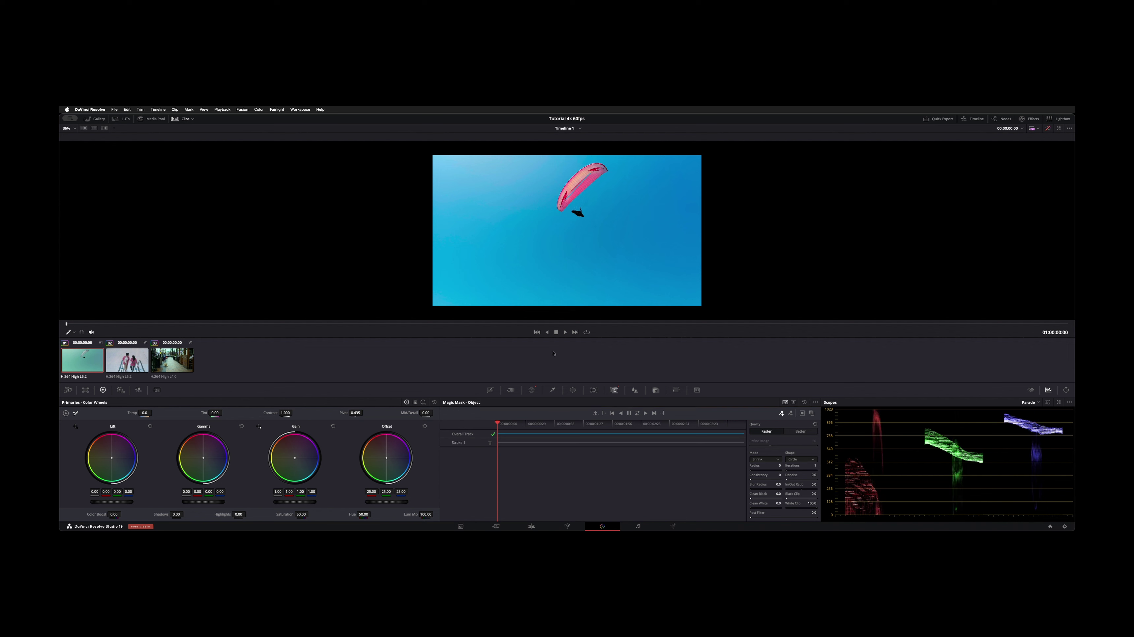
Back in the Color Warper, play through the recoloured canopy, then load escalator clip 02
click(532, 391)
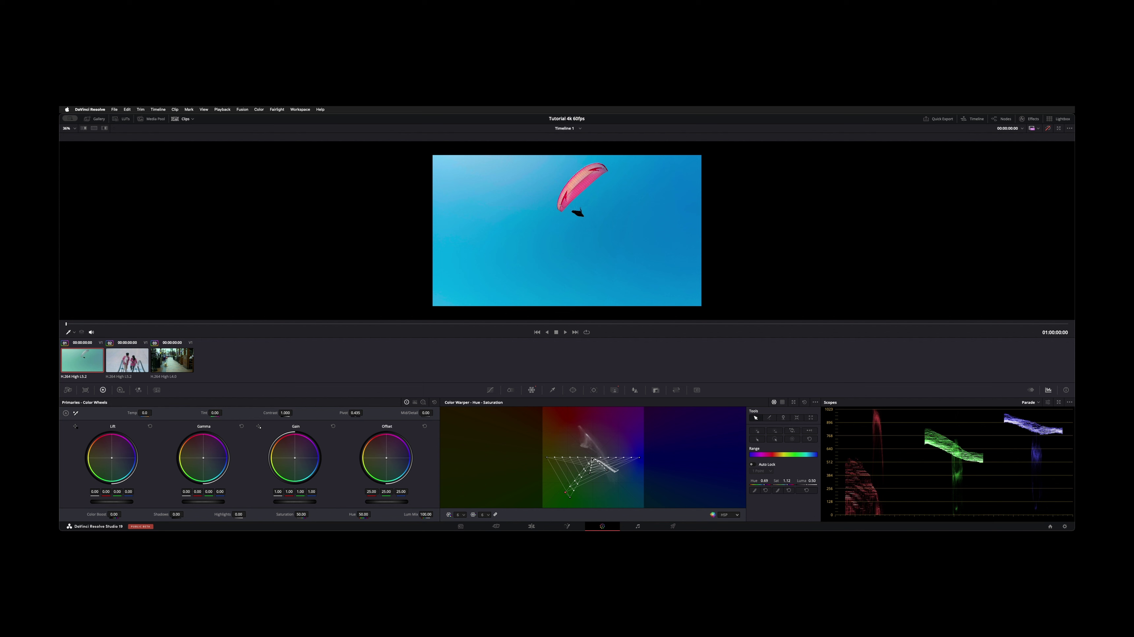
key(space)
key(shift+h)
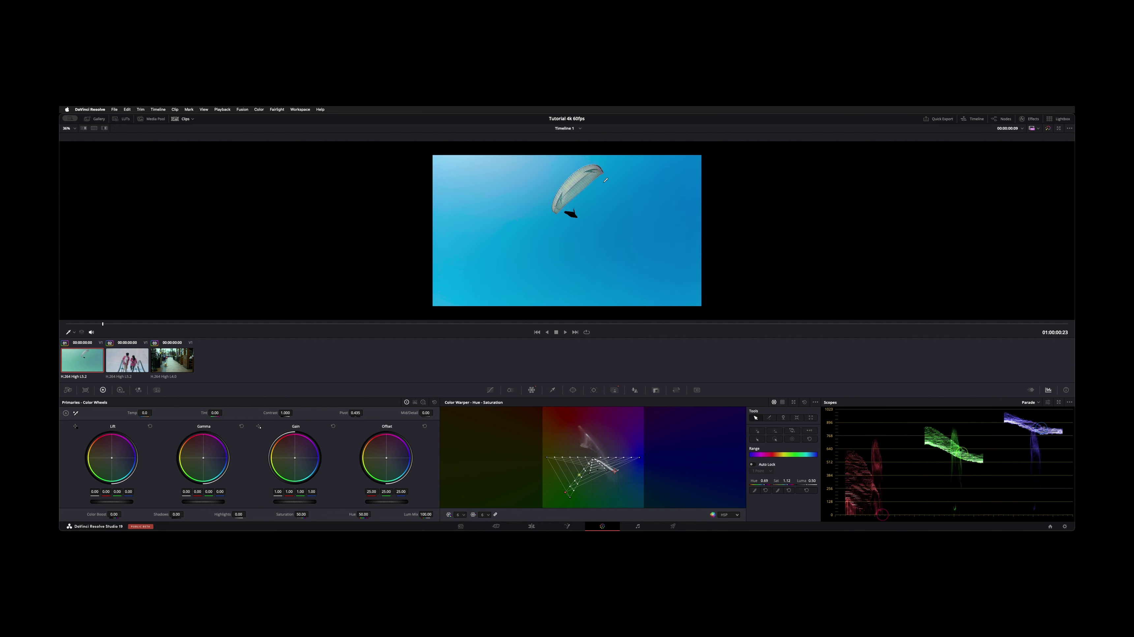
key(space)
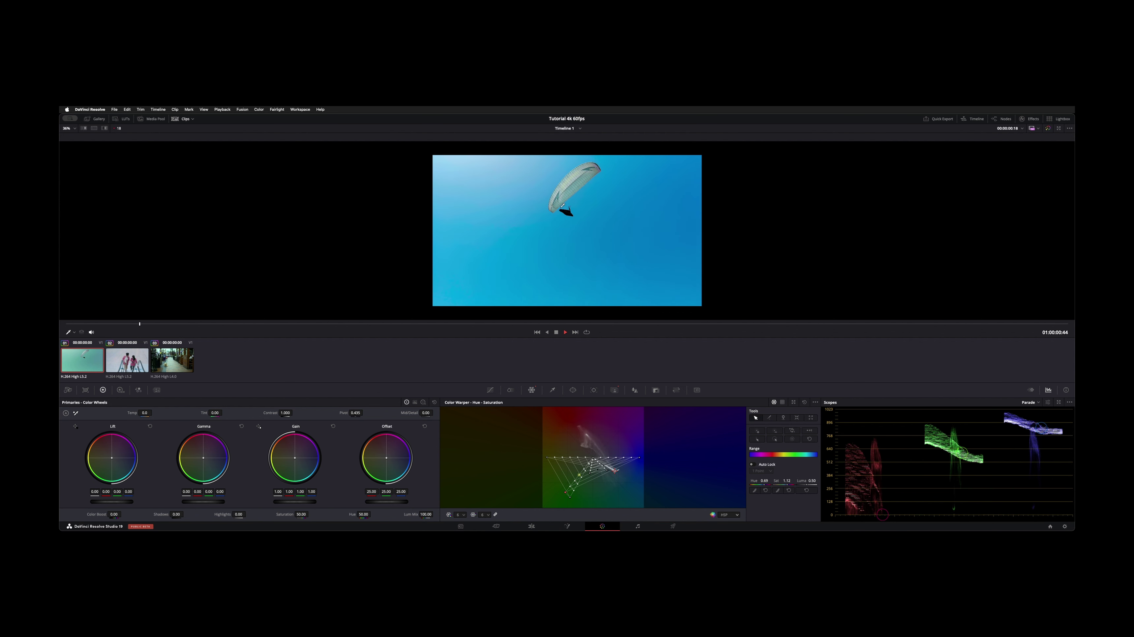
key(space)
click(127, 360)
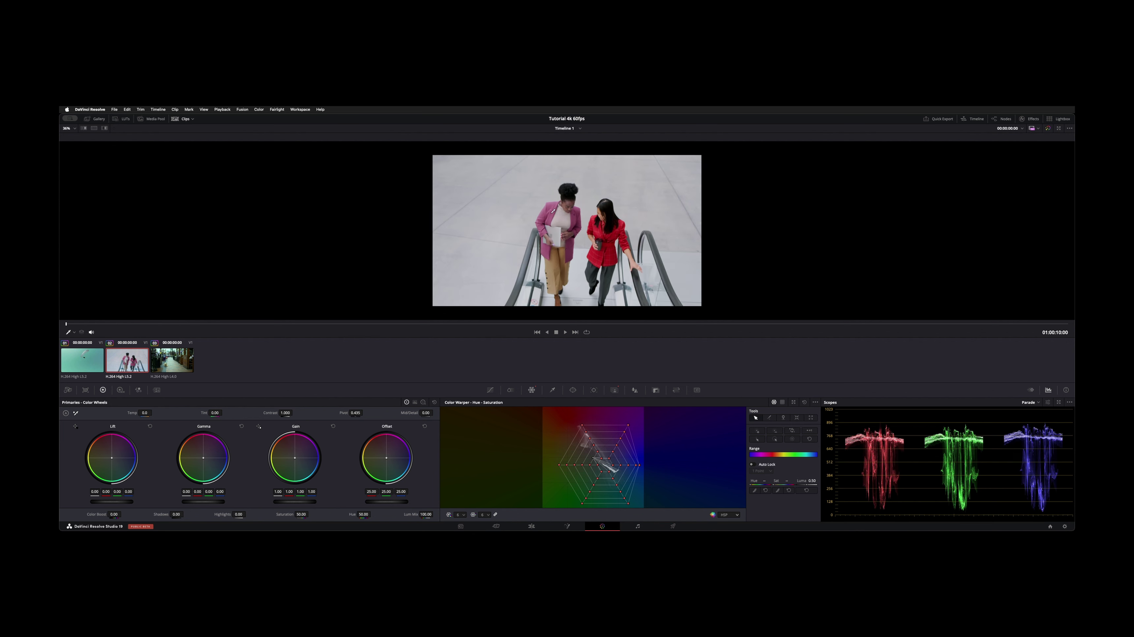
Sample the woman's red jacket colour into the Color Warper with the eyedropper
click(577, 208)
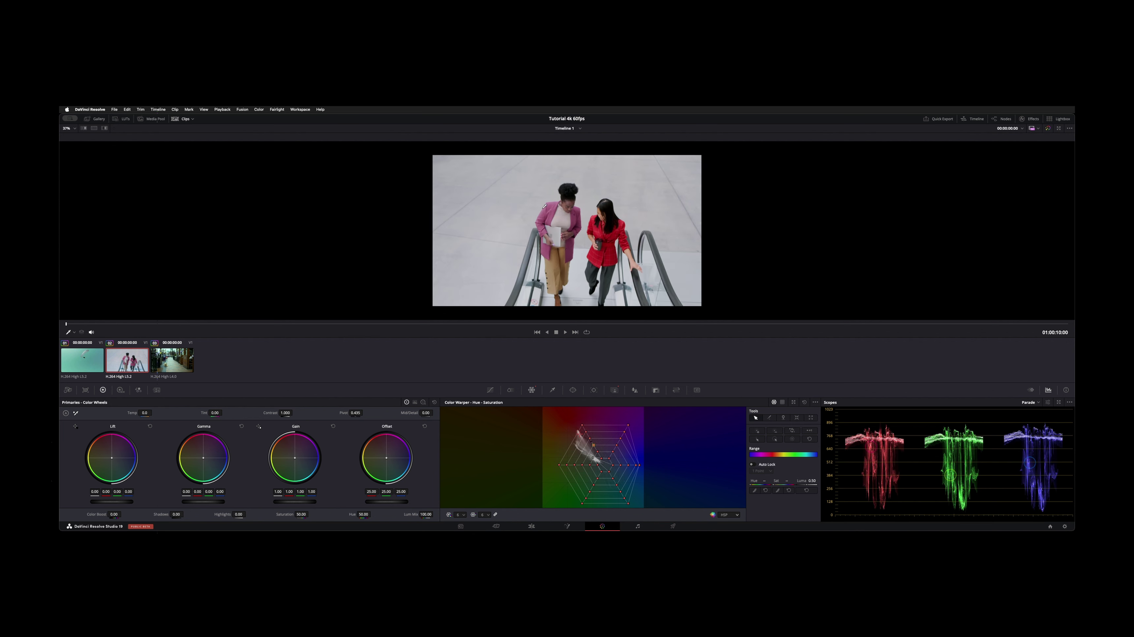
key(space)
scroll(544, 207, up, 1)
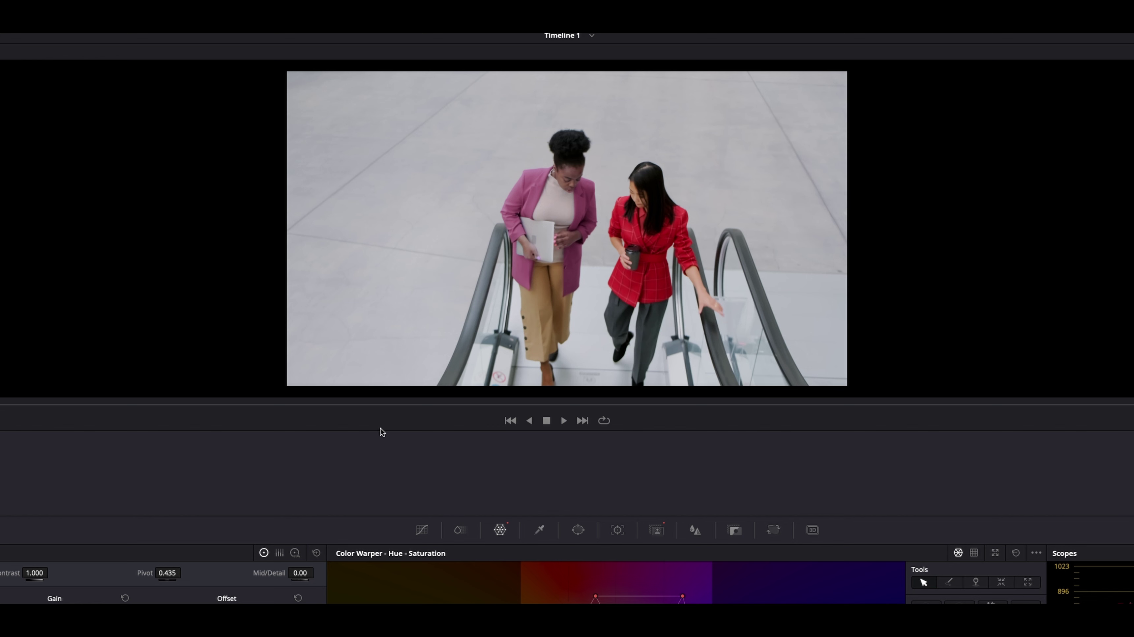
Play through the escalator clip, toggling the grade to compare the pink and red blazer
key(space)
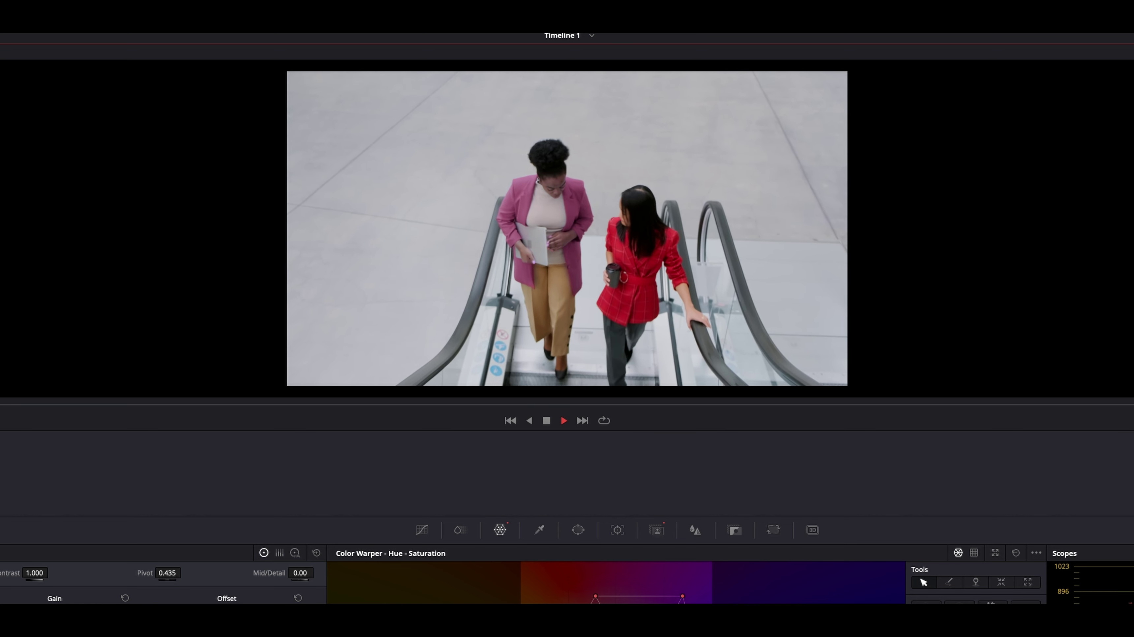
key(space)
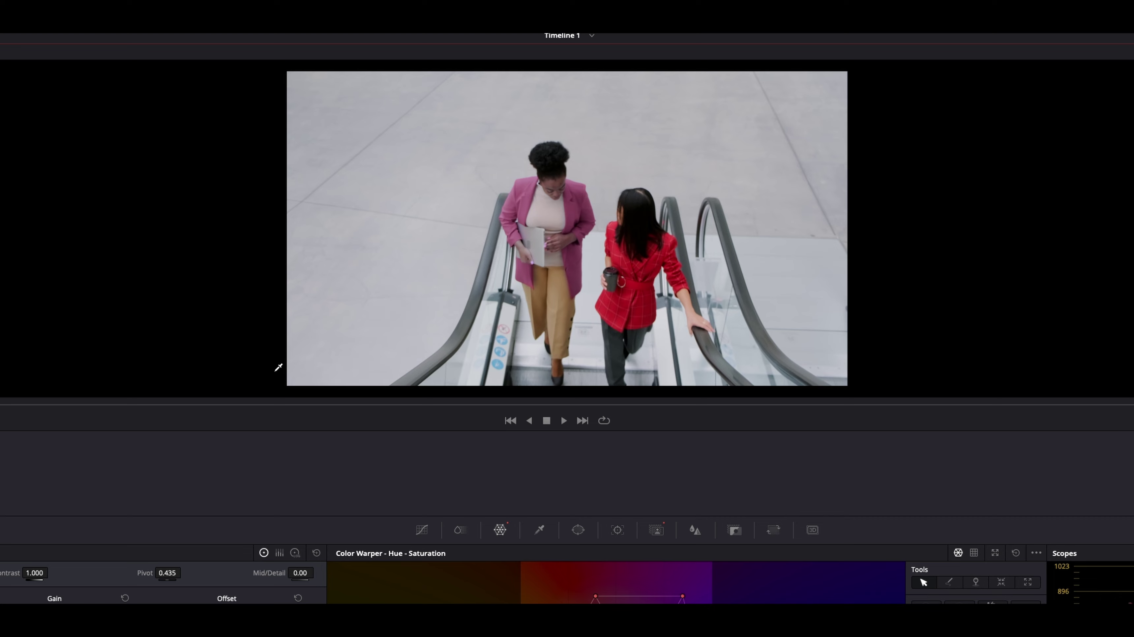
key(space)
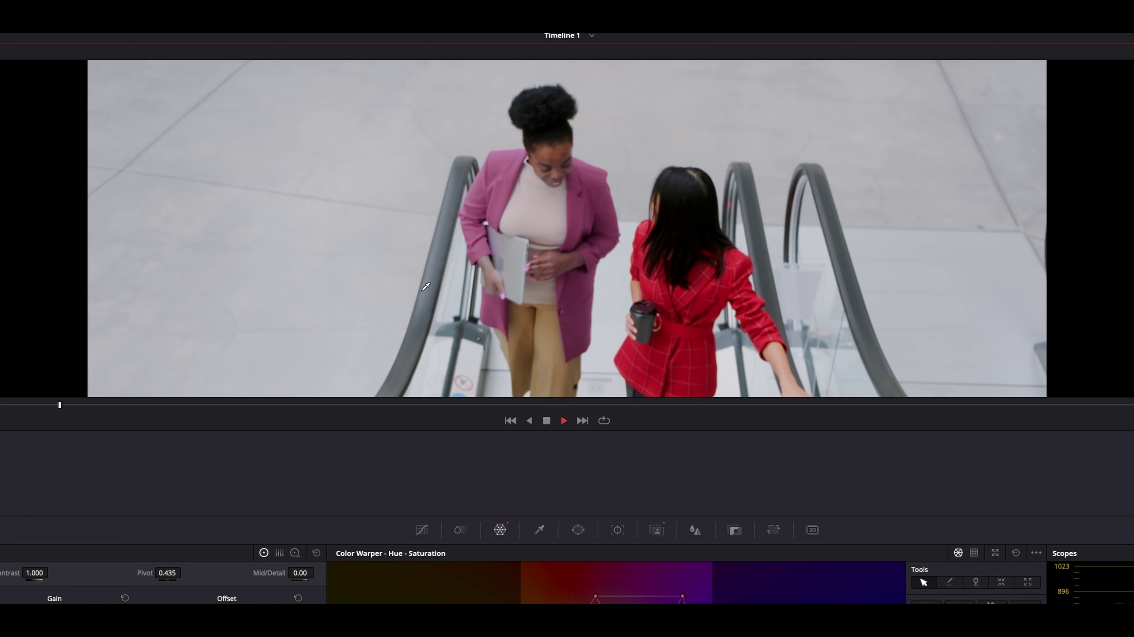
key(space)
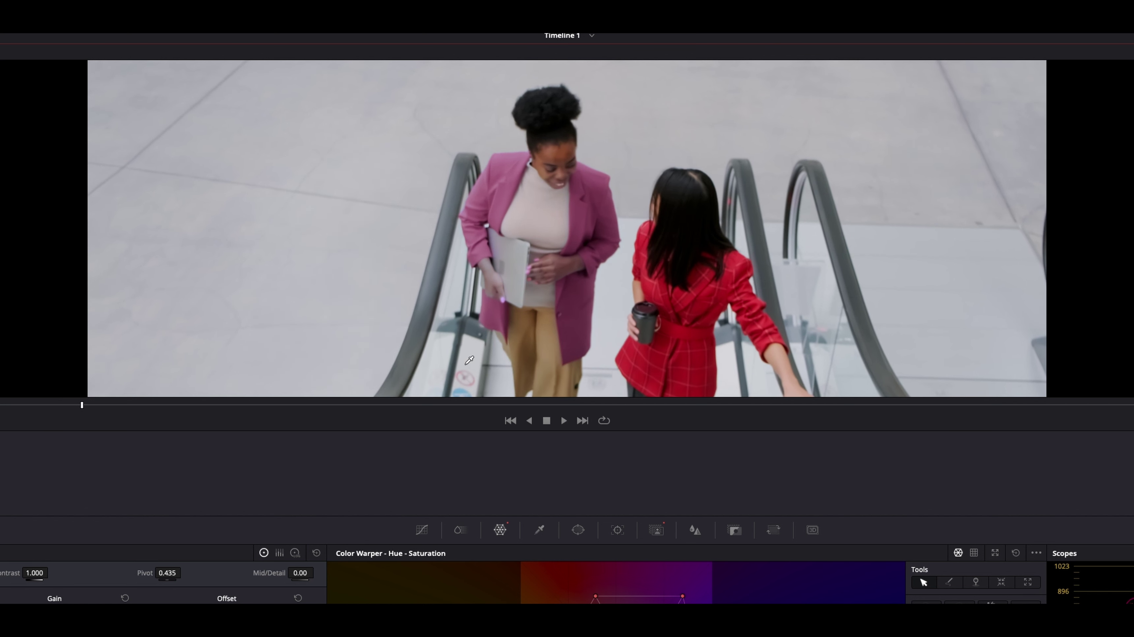
key(ctrl+d)
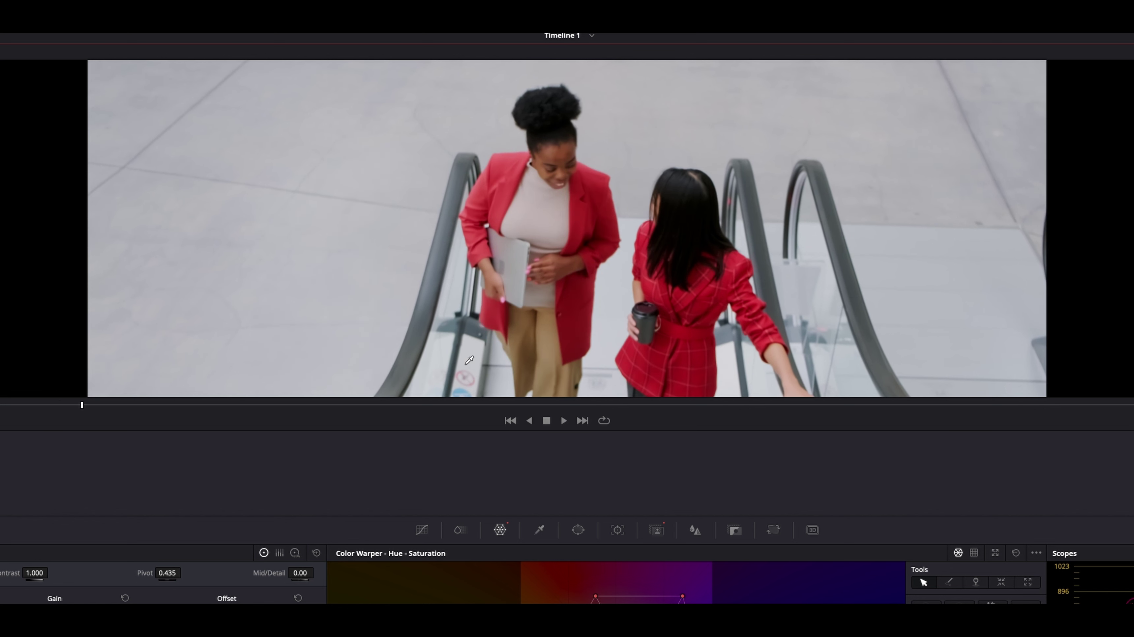
key(ctrl+d)
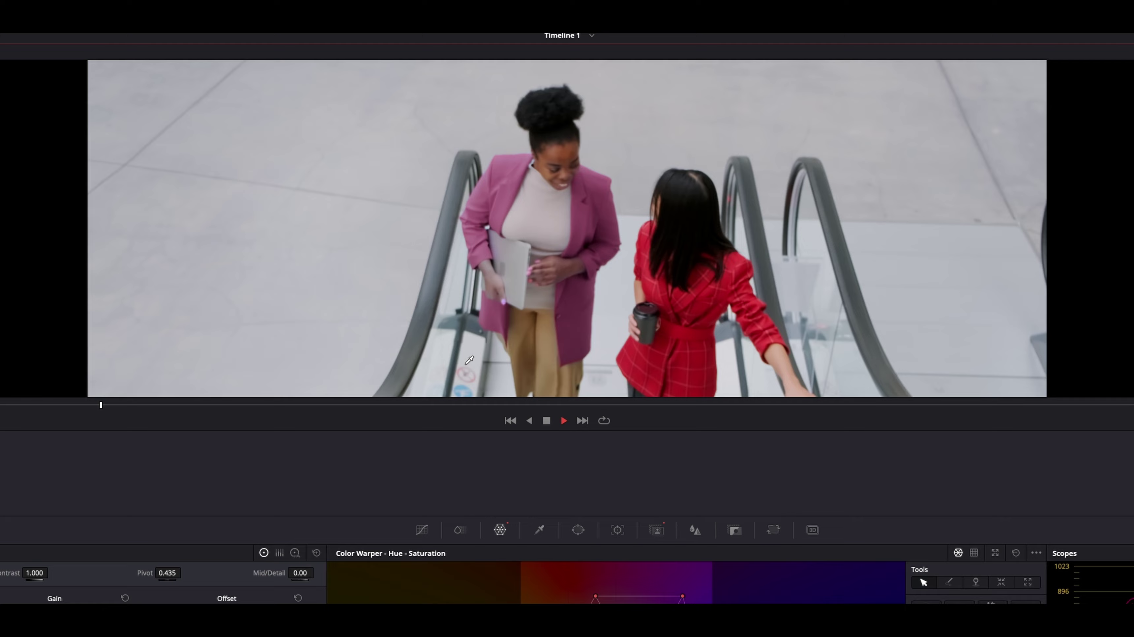
key(space)
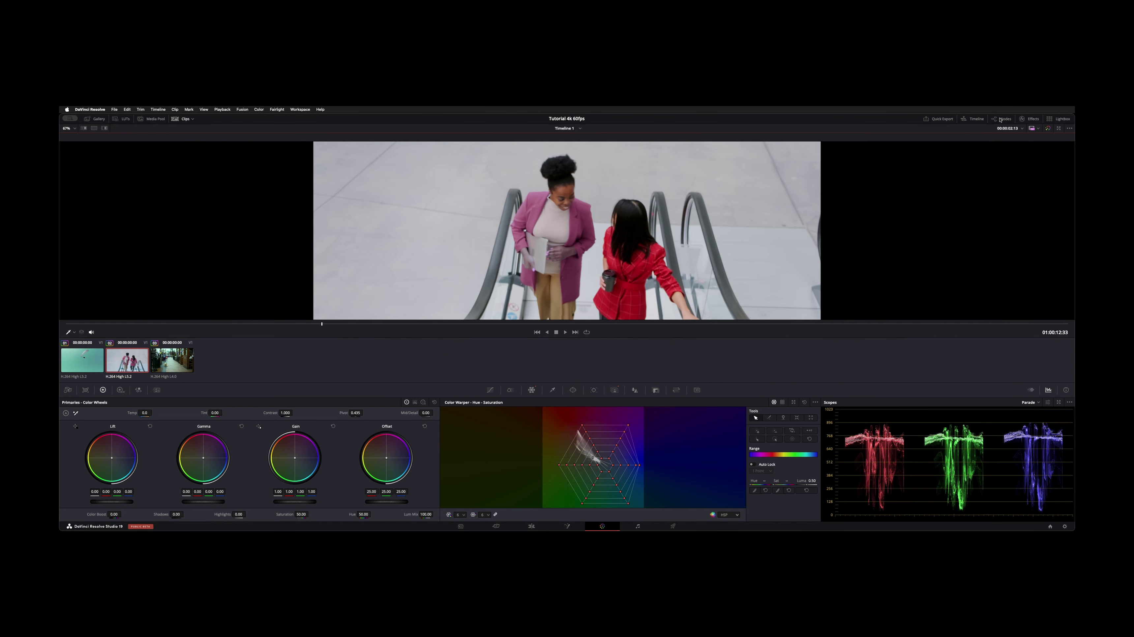
Nudge the sampled colour point's hue and saturation, then draw a Magic Mask stroke down the red jacket
click(1000, 119)
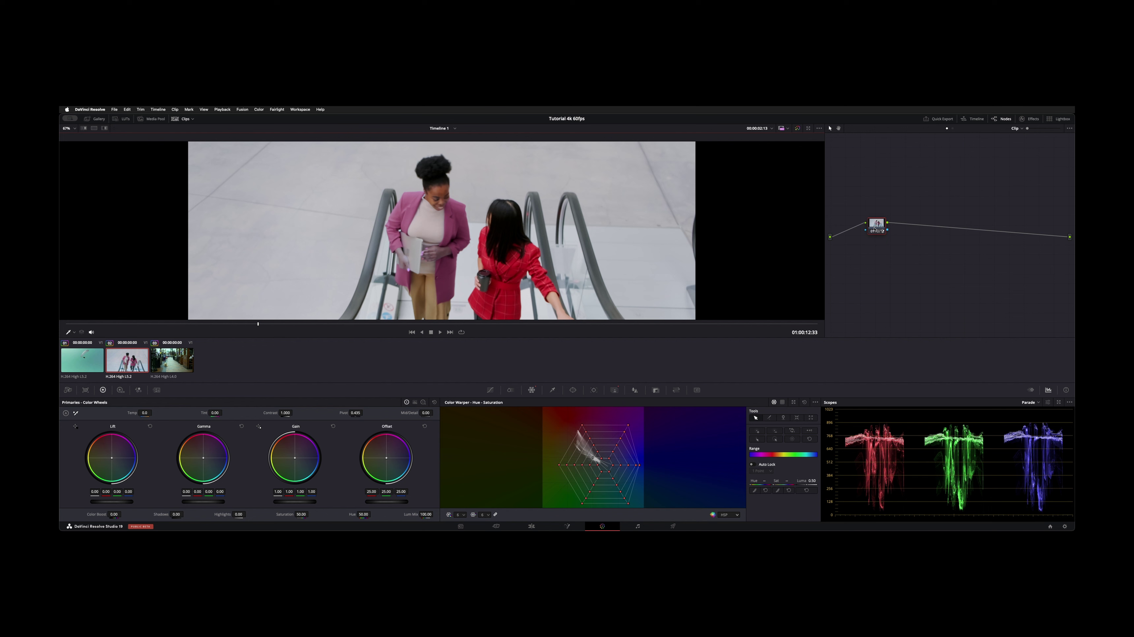
drag(692, 310, 587, 348)
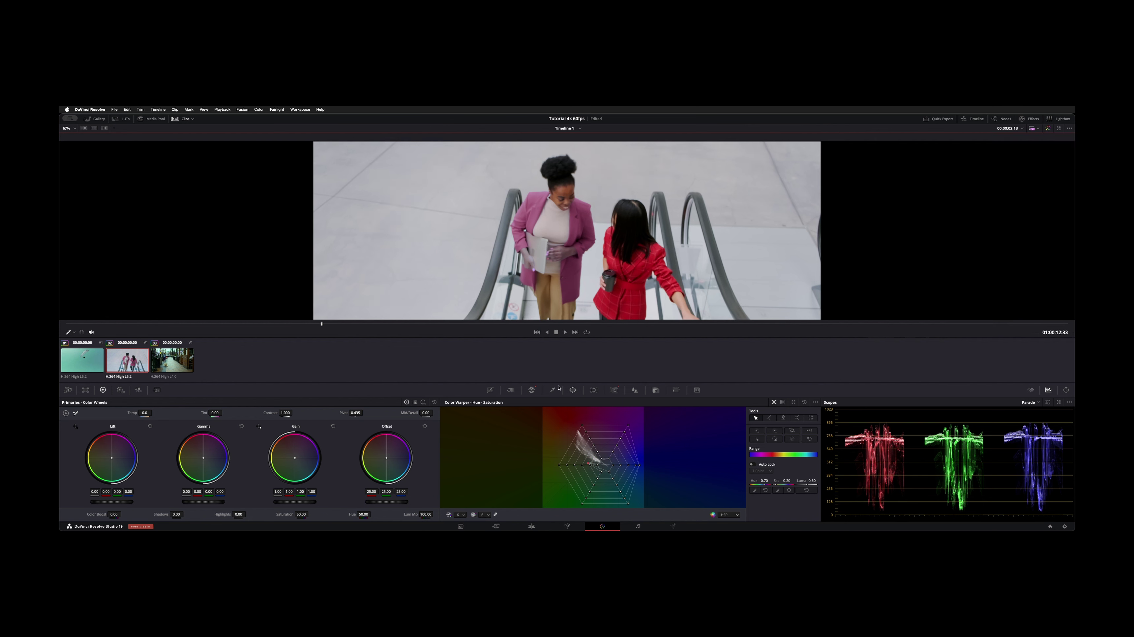
click(614, 391)
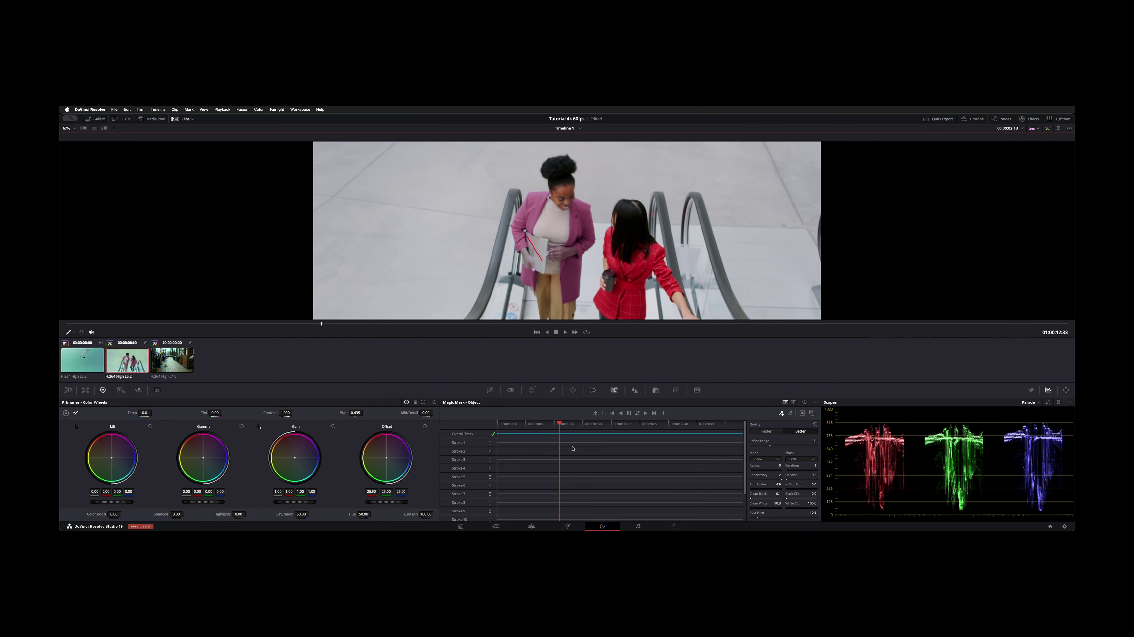
scroll(533, 476, down, 1)
scroll(532, 476, up, 1)
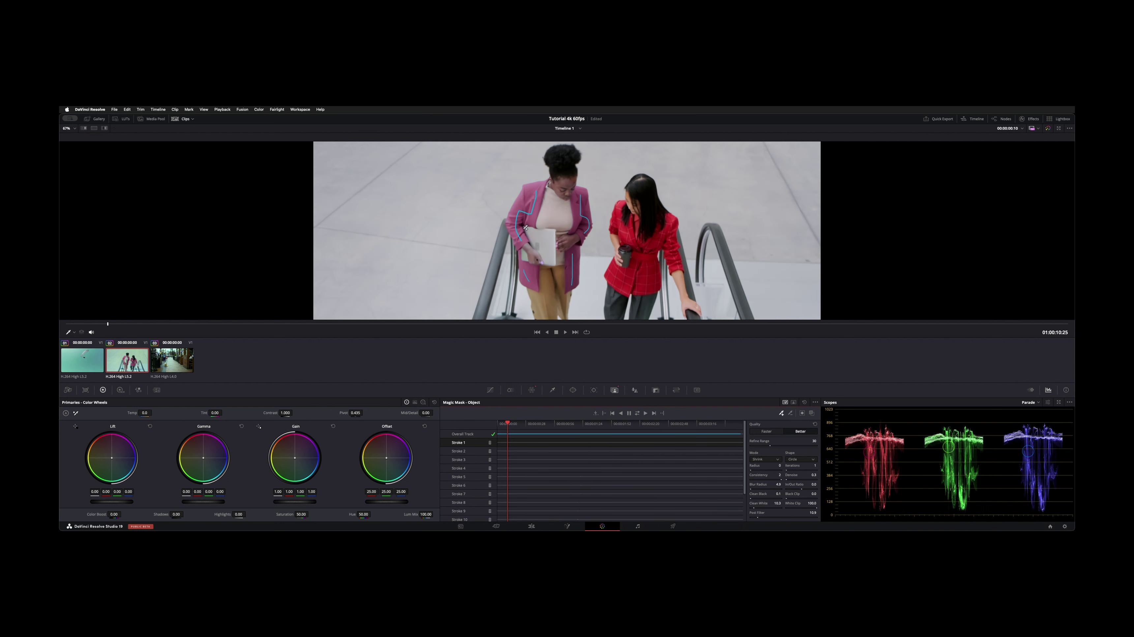
drag(591, 185, 586, 232)
Scrub and play through the escalator clip to check the jacket mask
click(416, 325)
drag(482, 329, 406, 325)
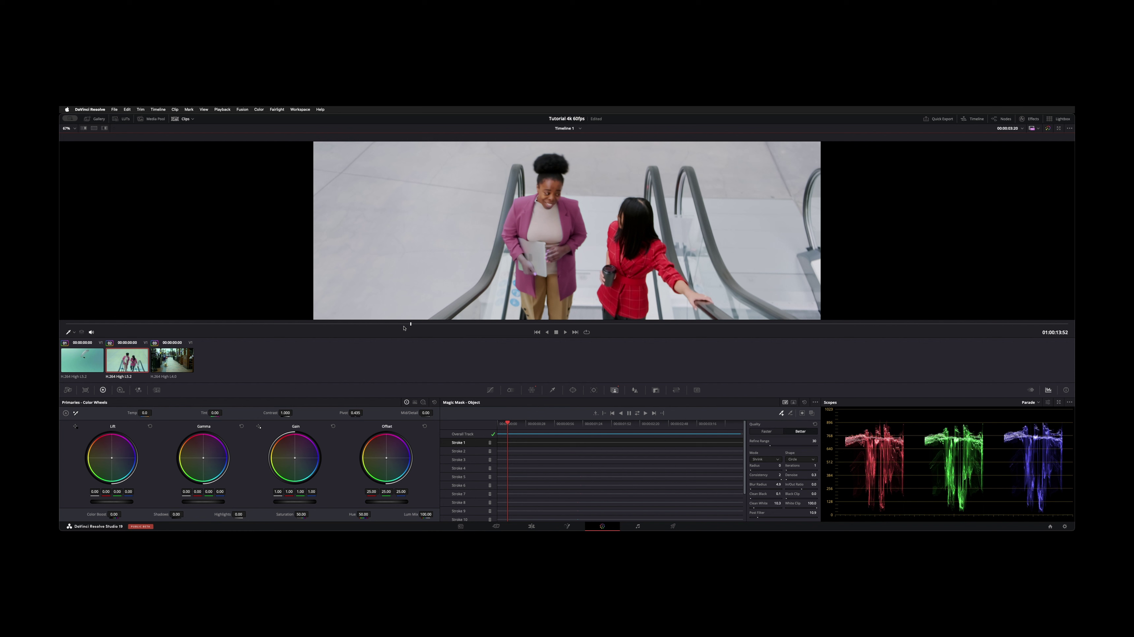
key(space)
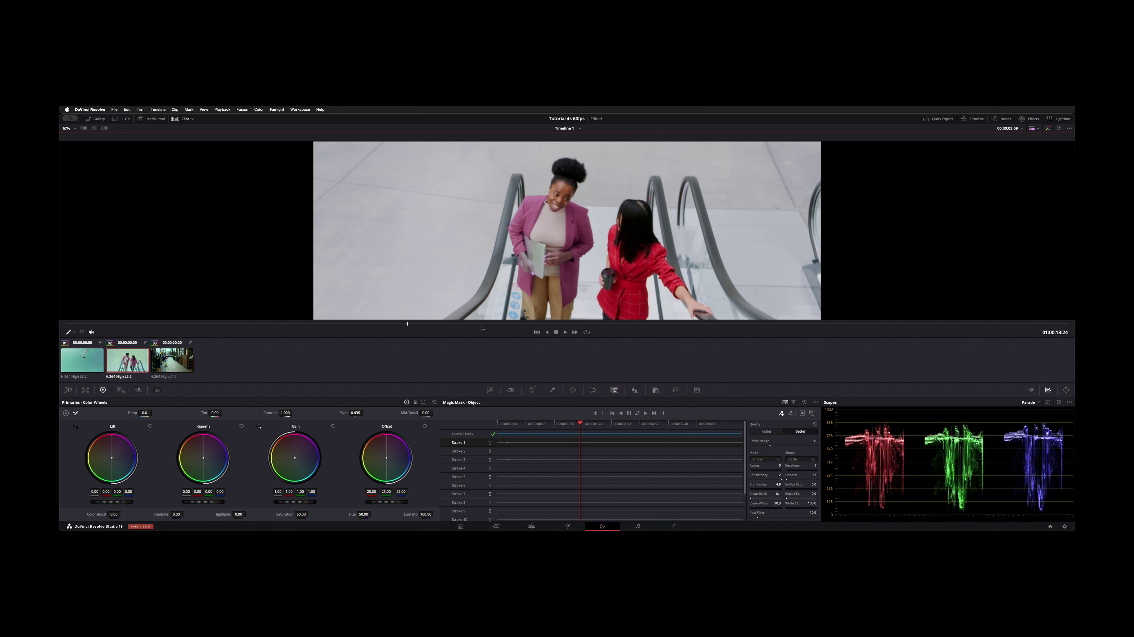
click(532, 325)
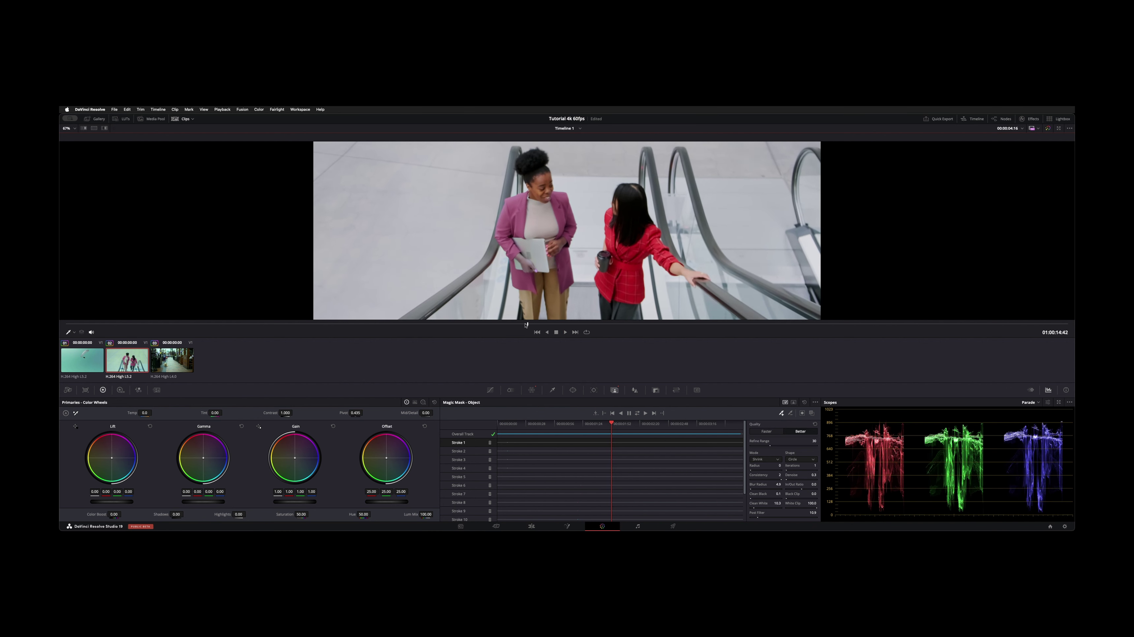
key(j)
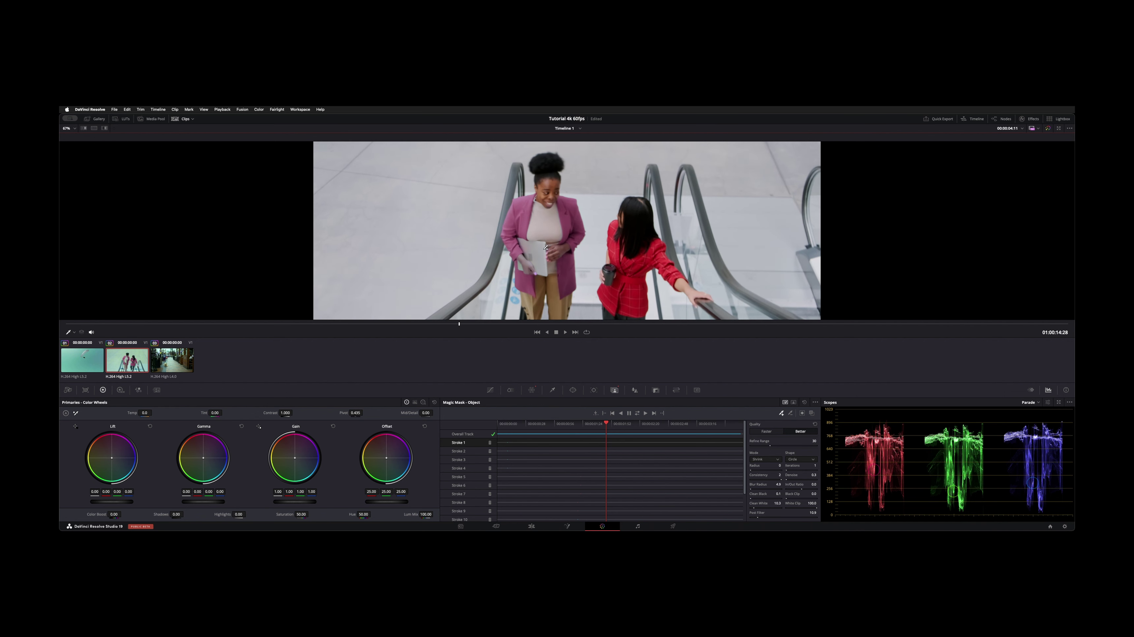
key(j)
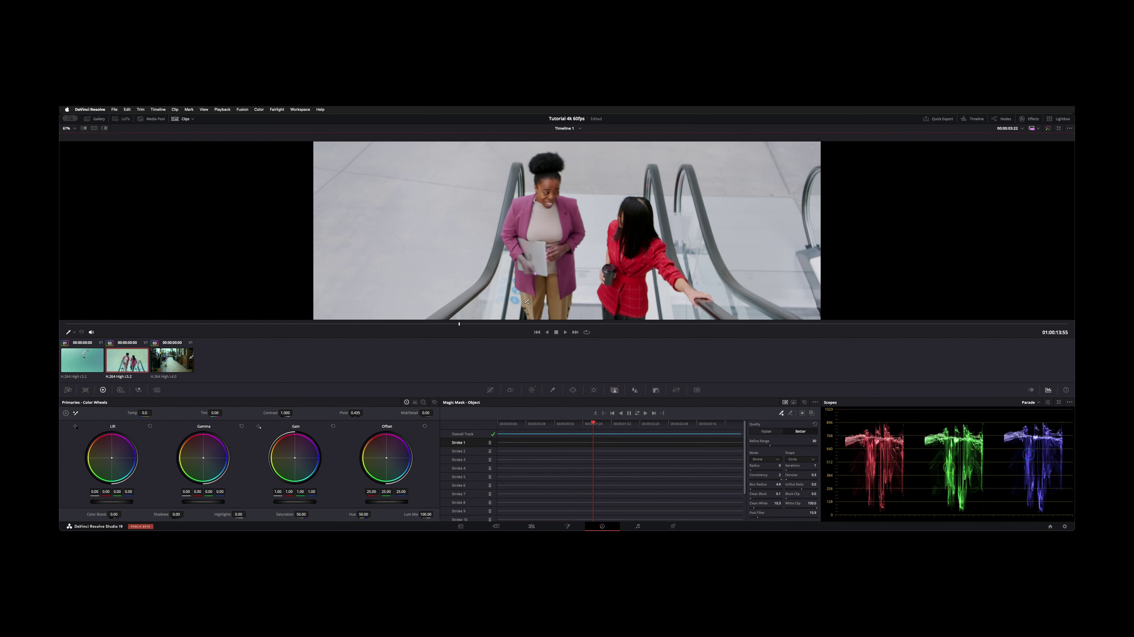
Load clip 03, the sidewalk scene with the dog, into the viewer
click(184, 360)
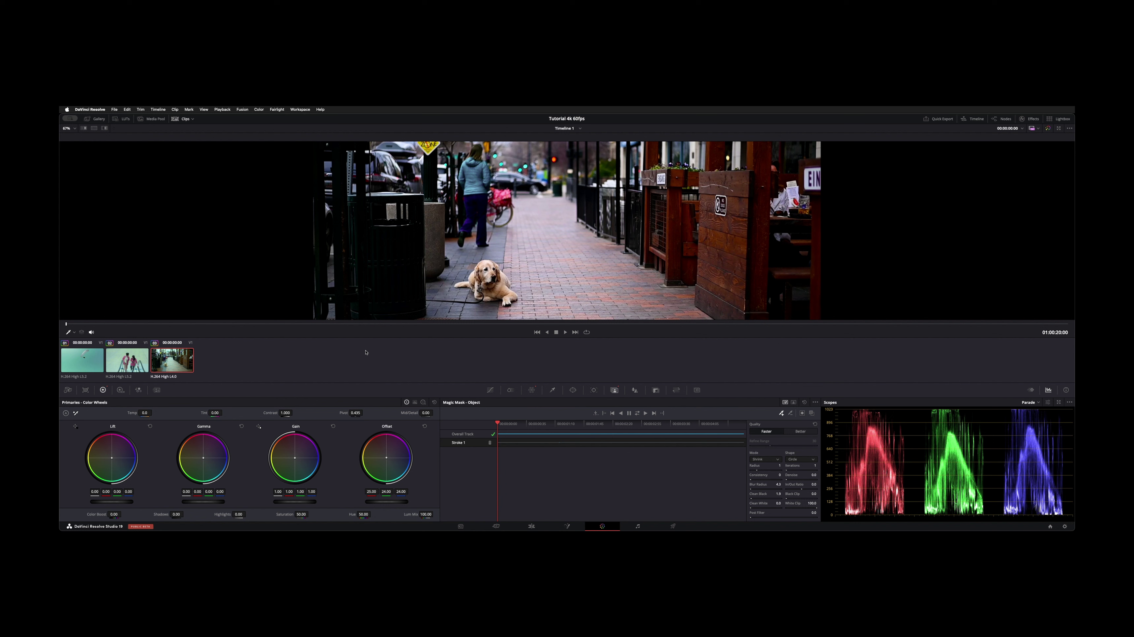